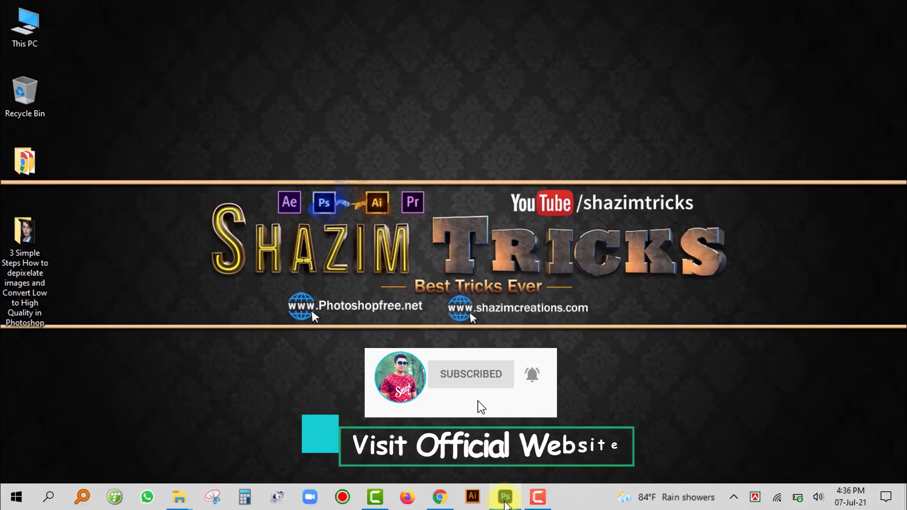
# Switch to Photoshop and open the woman's portrait image from the desktop folder whose name starts with "3 Simple Steps How to depixelate images"
pyautogui.click(505, 497)
pyautogui.click(30, 7)
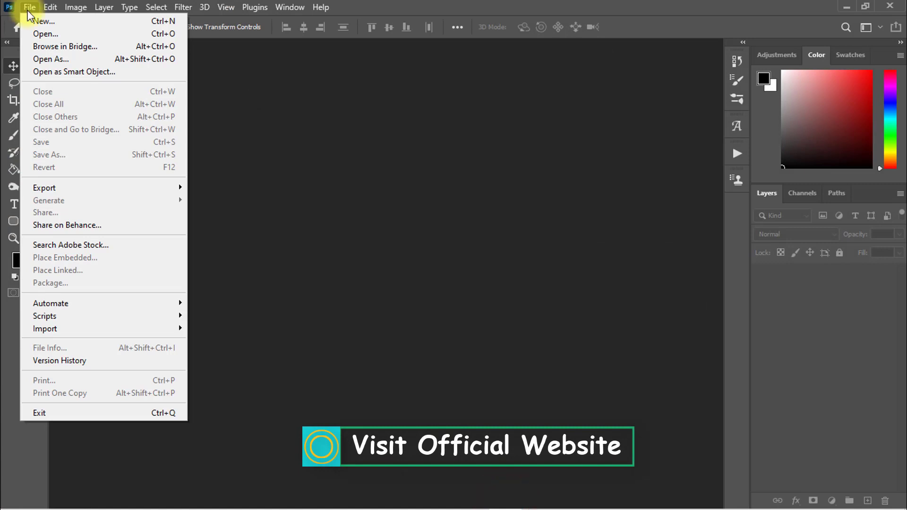
pyautogui.click(46, 33)
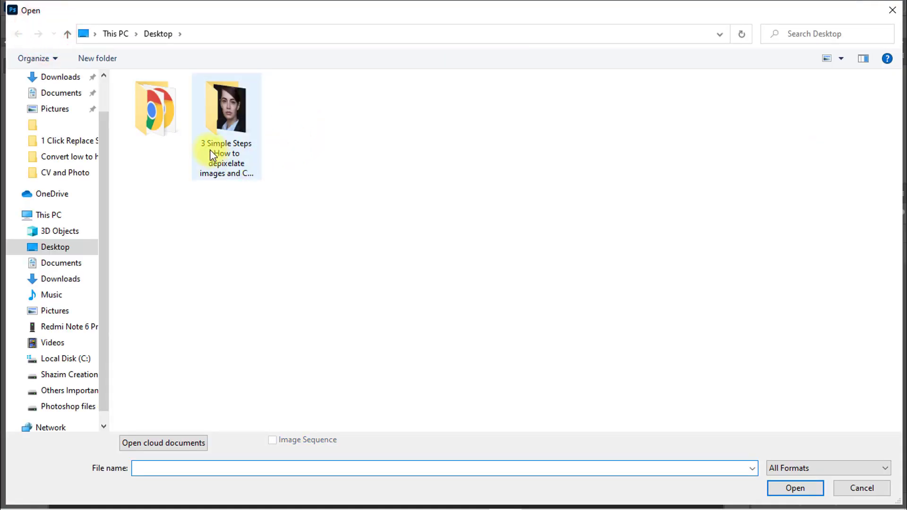
pyautogui.doubleClick(217, 121)
pyautogui.click(235, 103)
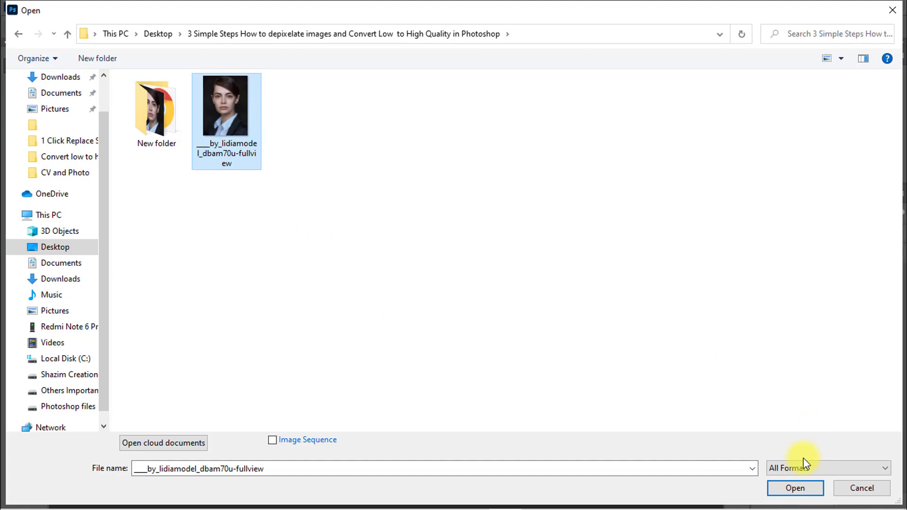
pyautogui.click(784, 490)
# Enable Preserve Details 2.0 Upscale in the Technology Previews preferences and apply the change
pyautogui.moveTo(405, 199); pyautogui.dragTo(466, 217)
pyautogui.moveTo(381, 228); pyautogui.dragTo(417, 208)
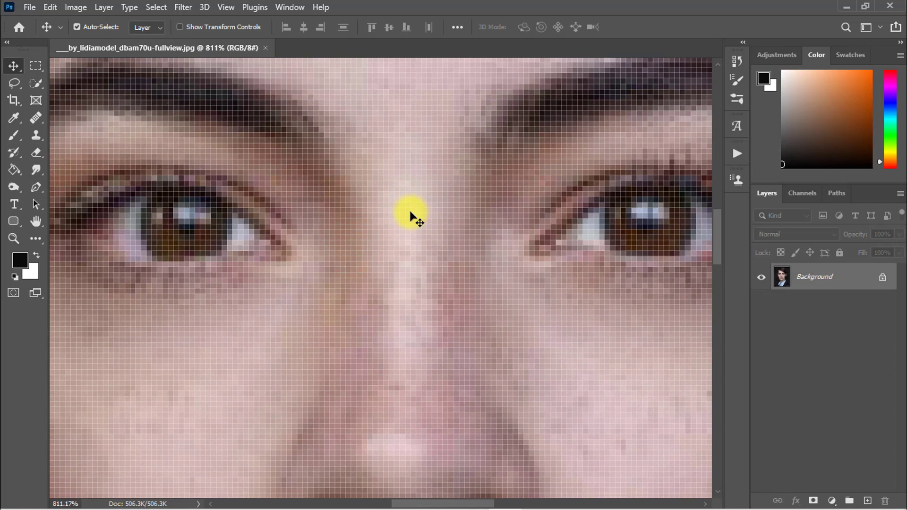
pyautogui.moveTo(378, 188); pyautogui.dragTo(379, 187)
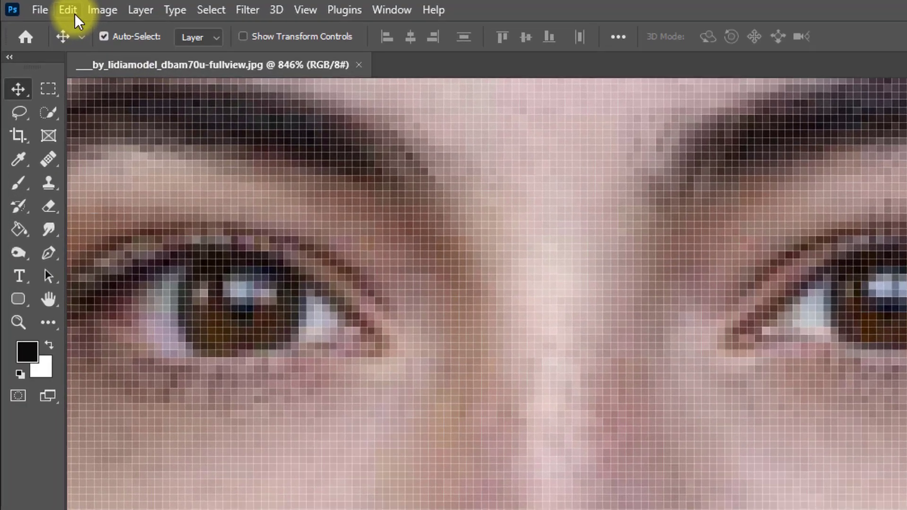
pyautogui.click(50, 8)
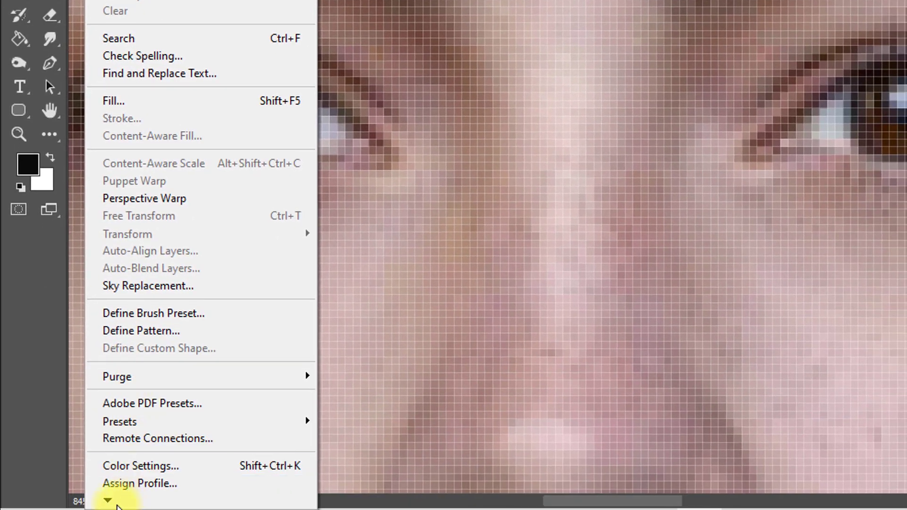
pyautogui.click(116, 504)
pyautogui.moveTo(127, 480)
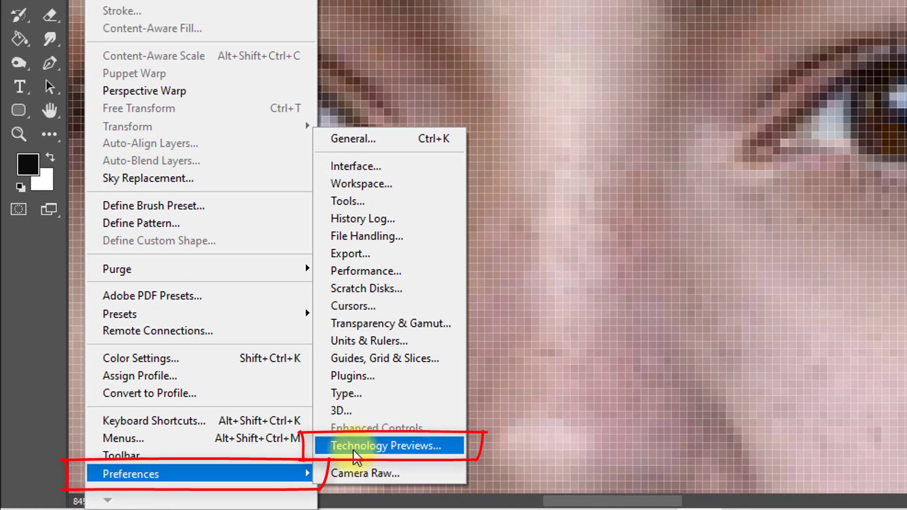
pyautogui.click(411, 450)
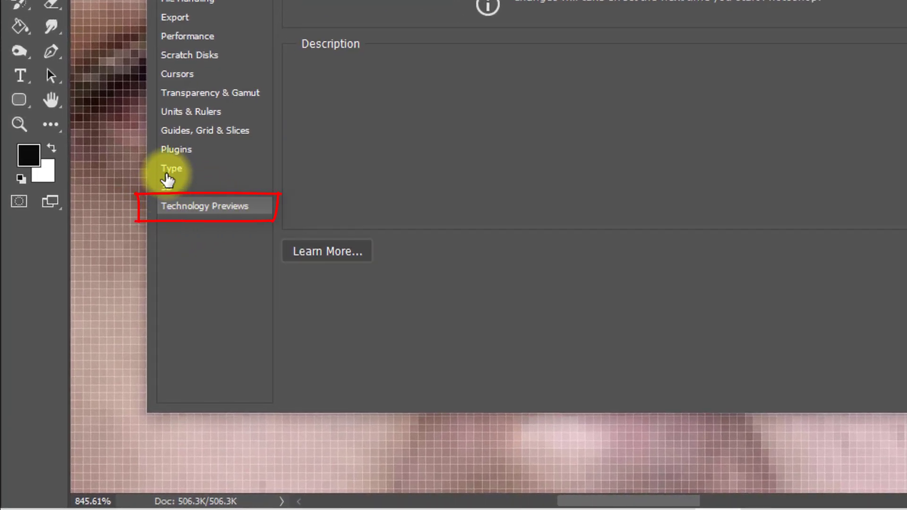
pyautogui.click(183, 208)
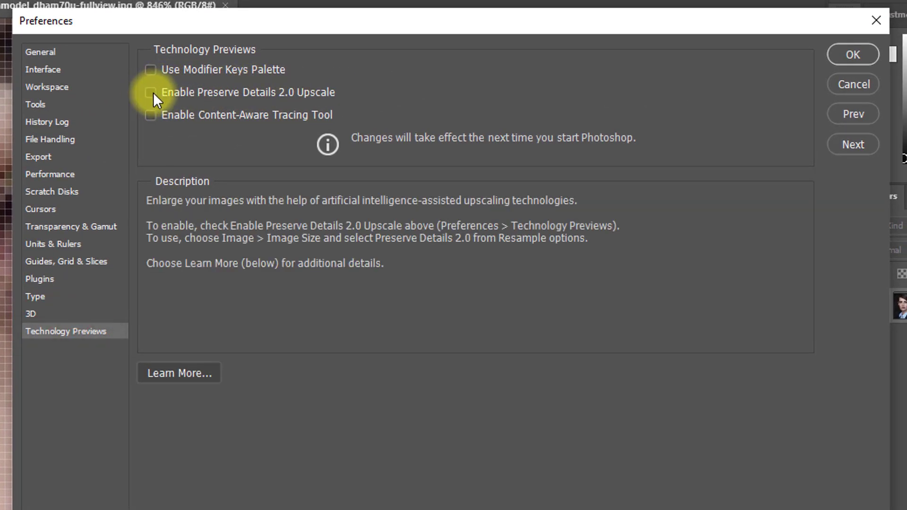
pyautogui.click(151, 92)
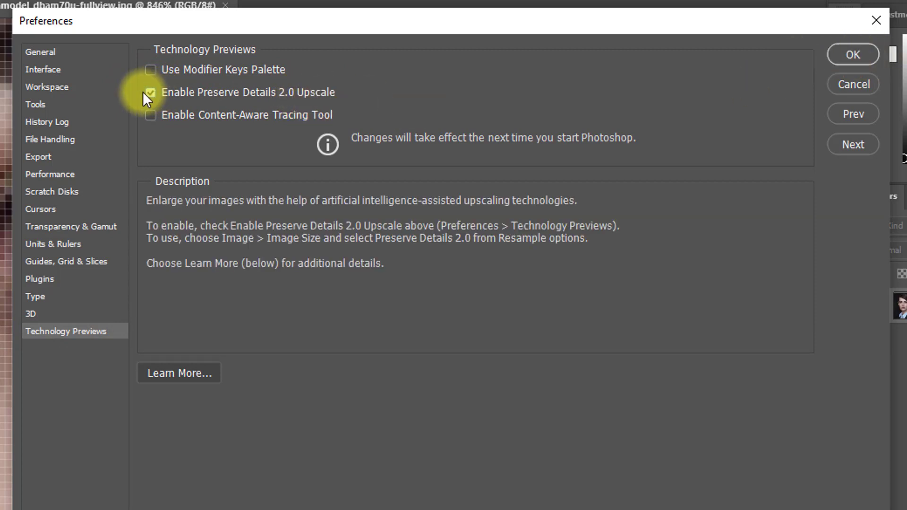
pyautogui.click(849, 57)
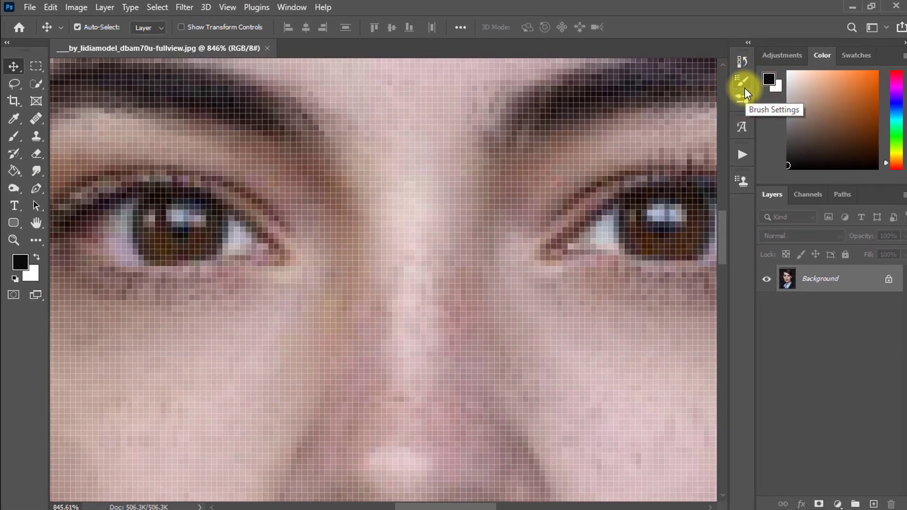
# Bring up the Image Size settings for the portrait and magnify their preview around one eye
pyautogui.click(78, 8)
pyautogui.click(133, 154)
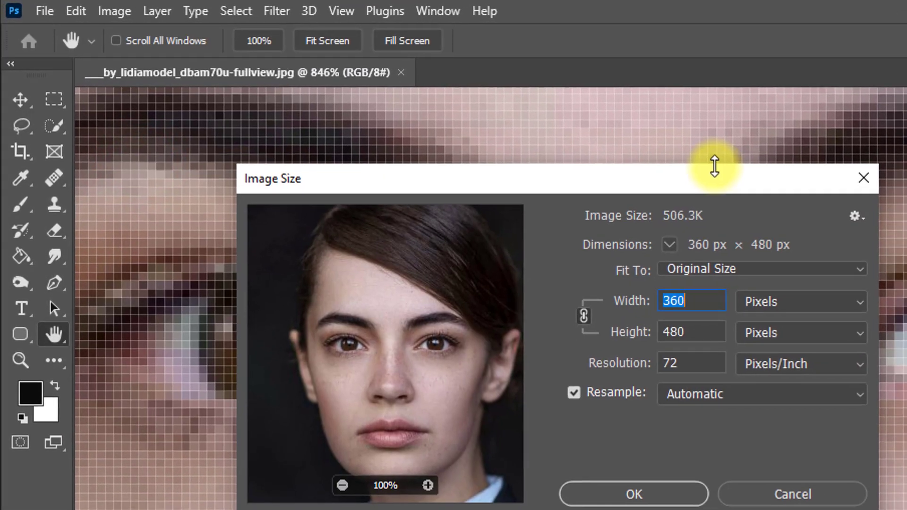
pyautogui.click(676, 190)
pyautogui.click(709, 402)
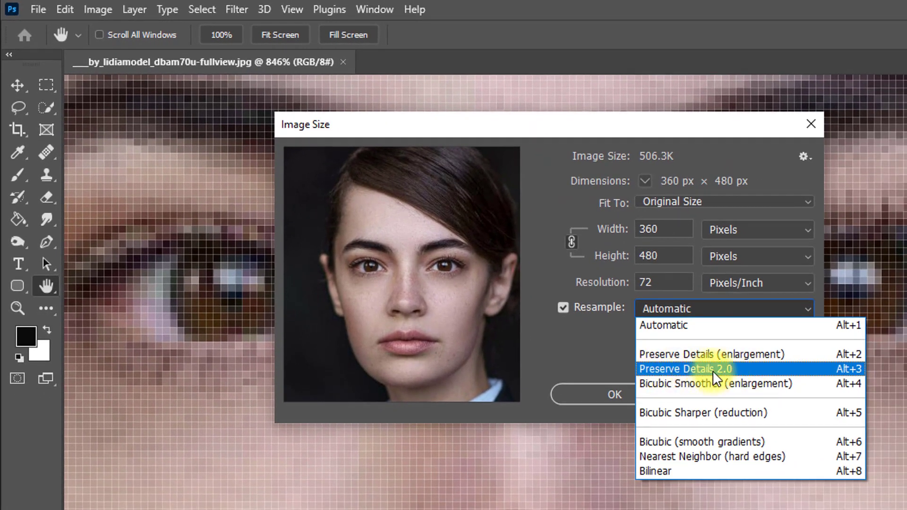
pyautogui.click(438, 388)
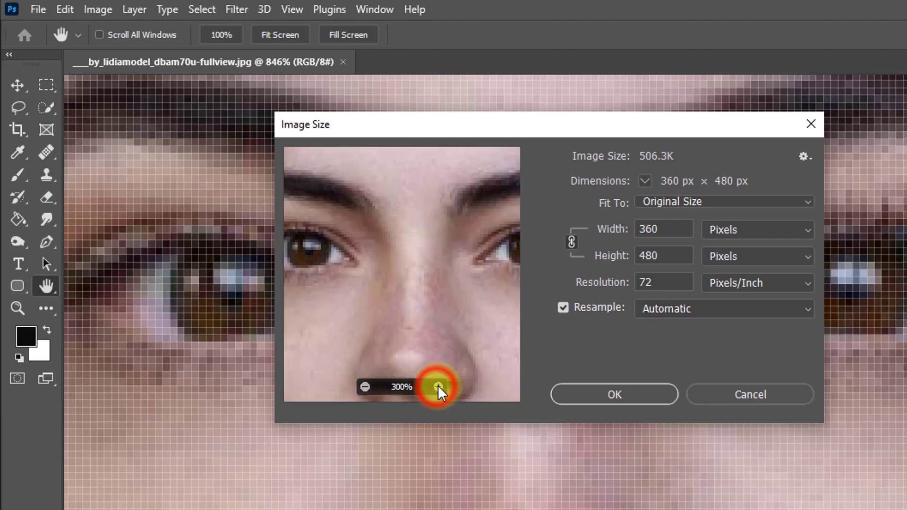
pyautogui.click(438, 387)
pyautogui.click(438, 388)
pyautogui.moveTo(451, 275); pyautogui.dragTo(407, 282)
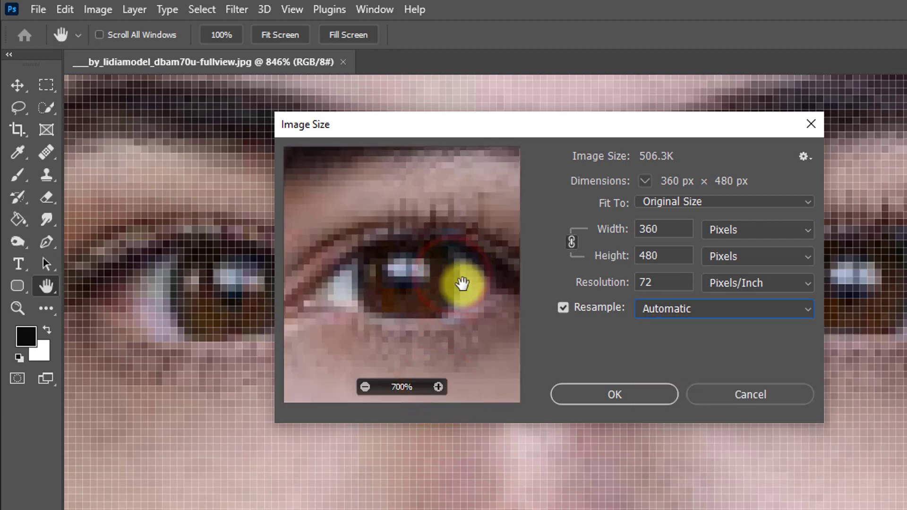
pyautogui.click(439, 387)
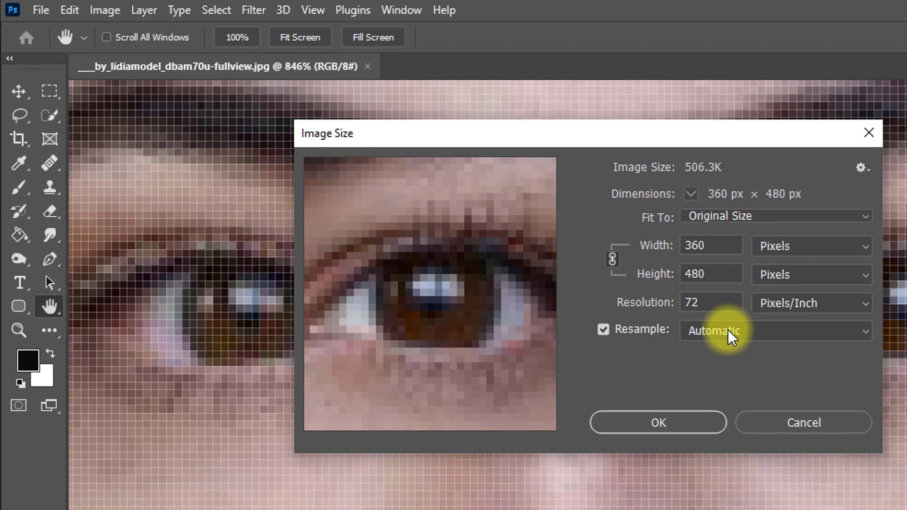
# Set the image resolution to 300 pixels/inch and the width to 2500 pixels
pyautogui.click(666, 304)
pyautogui.write('300')
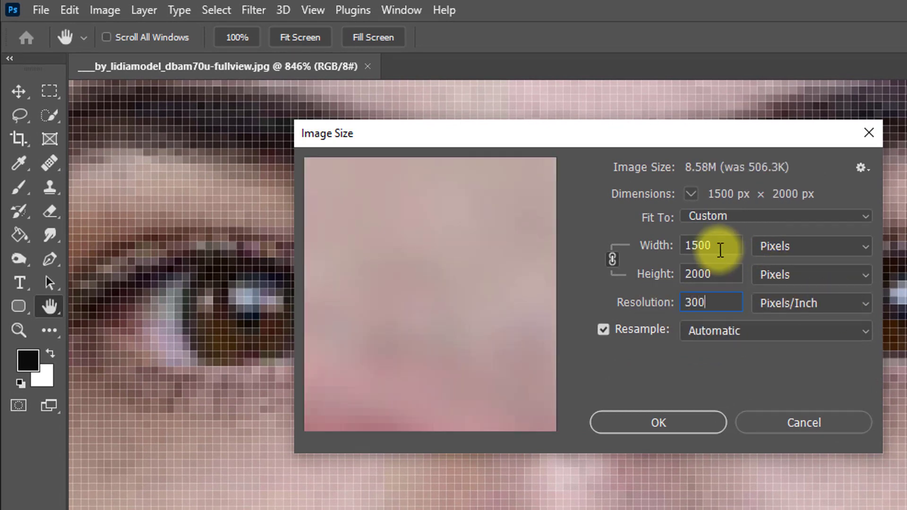
pyautogui.click(715, 247)
pyautogui.write('2500')
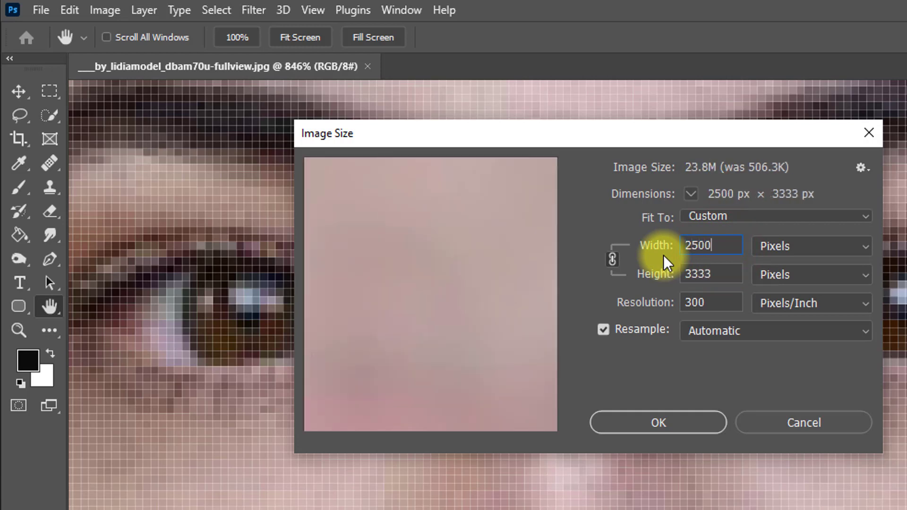
# Preview the eye with Preserve Details (enlargement) and Bicubic Smoother (enlargement) resampling
pyautogui.moveTo(427, 268); pyautogui.dragTo(461, 276)
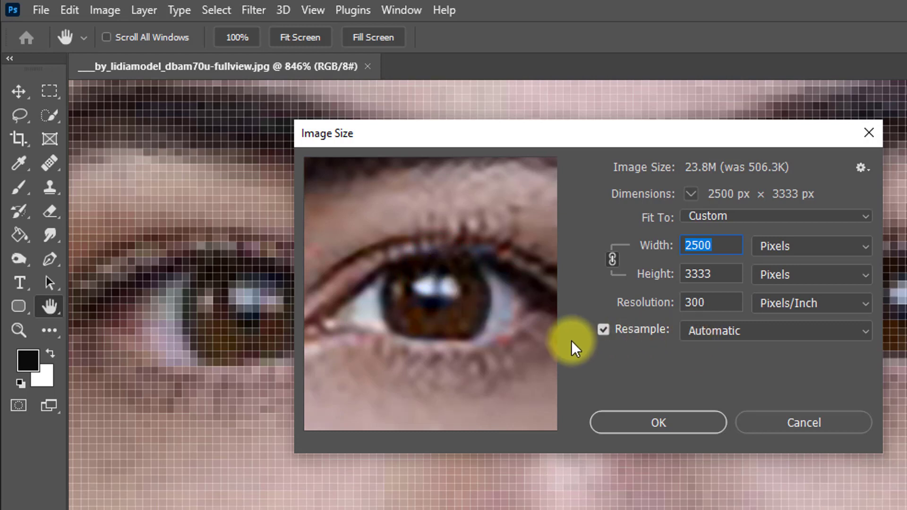
pyautogui.click(722, 331)
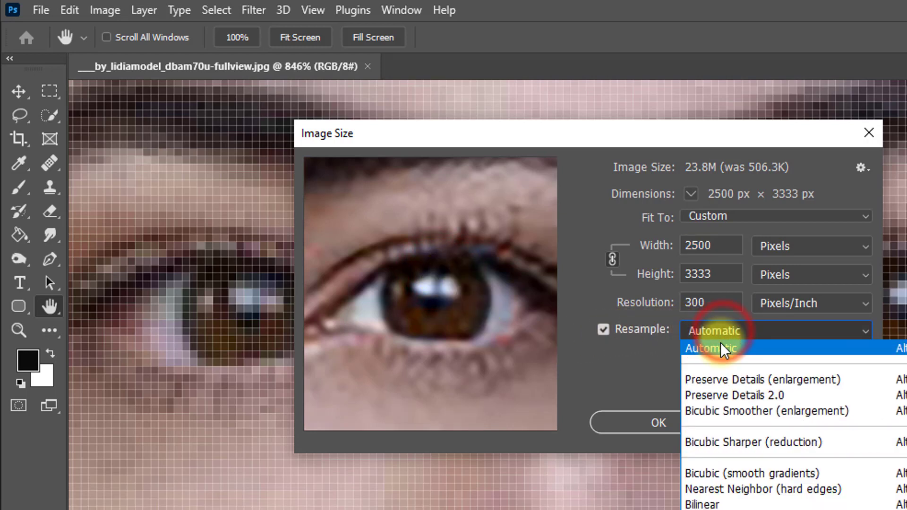
pyautogui.click(735, 379)
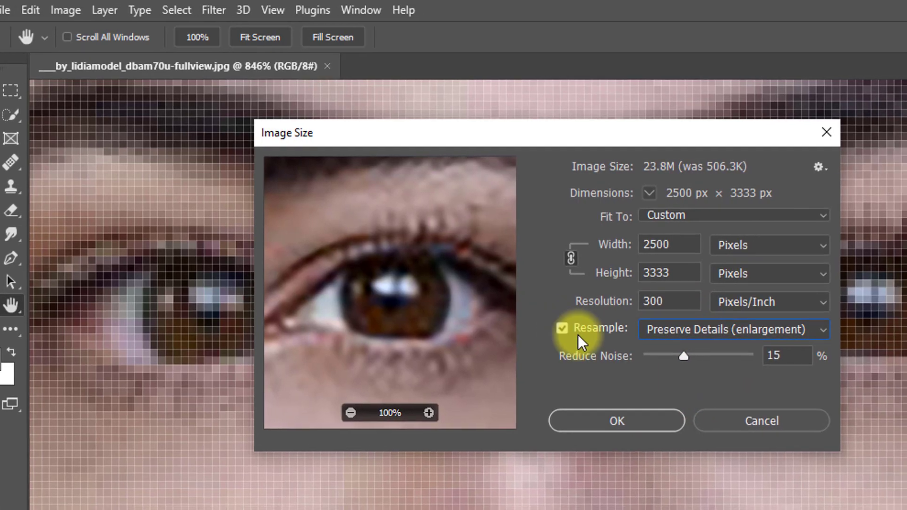
pyautogui.moveTo(680, 354)
pyautogui.mouseDown()
pyautogui.moveTo(692, 353)
pyautogui.moveTo(681, 353)
pyautogui.mouseUp()
pyautogui.click(714, 330)
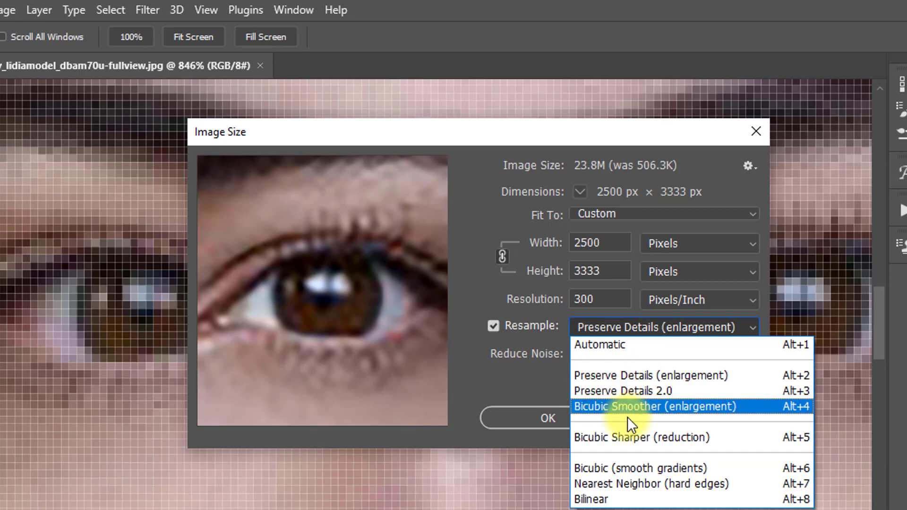
pyautogui.click(608, 407)
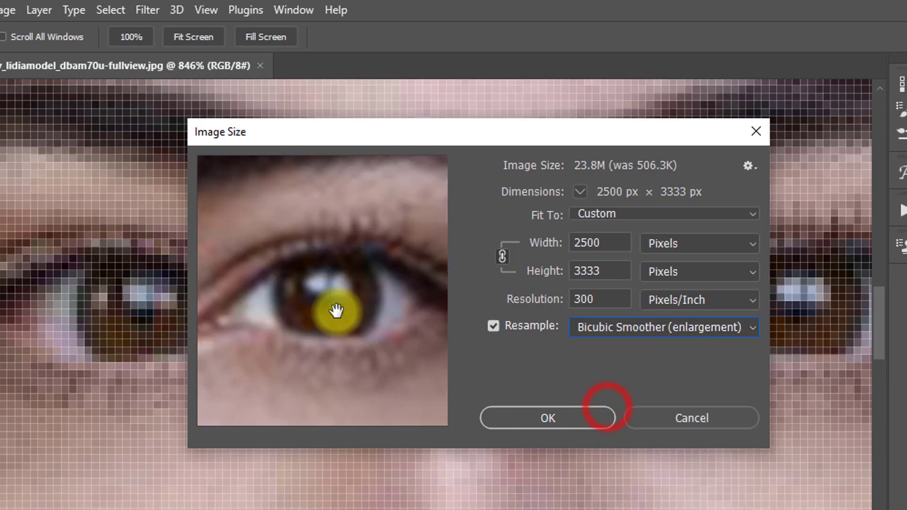
# Try Bicubic Sharper (reduction) and Nearest Neighbor (hard edges) resampling on the previewed eye
pyautogui.click(608, 326)
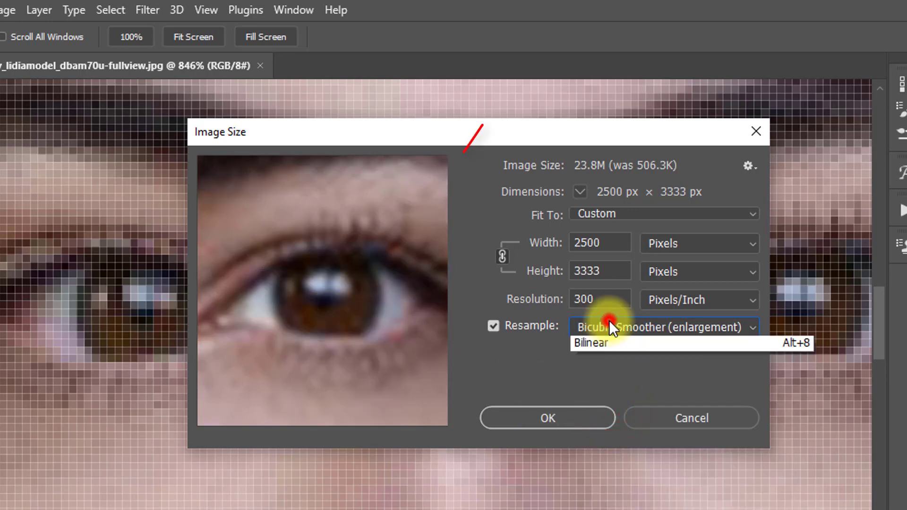
pyautogui.click(607, 432)
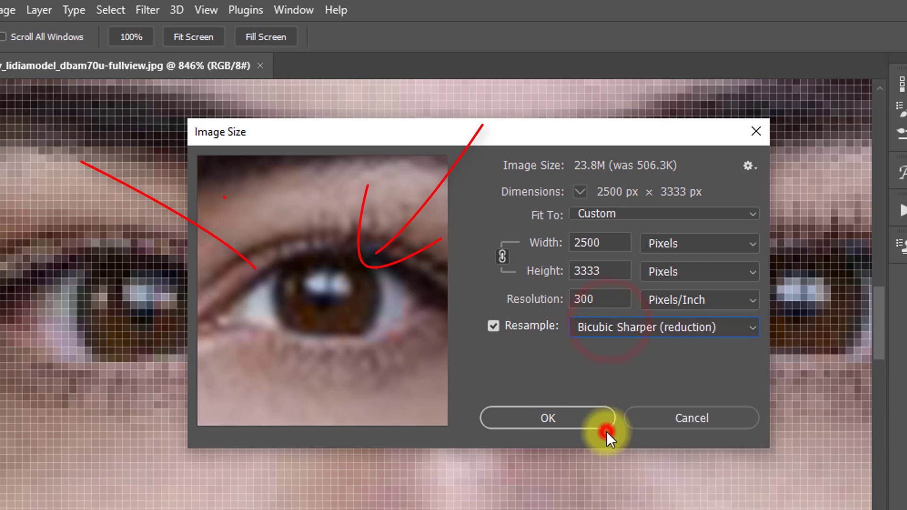
pyautogui.click(607, 326)
pyautogui.click(595, 480)
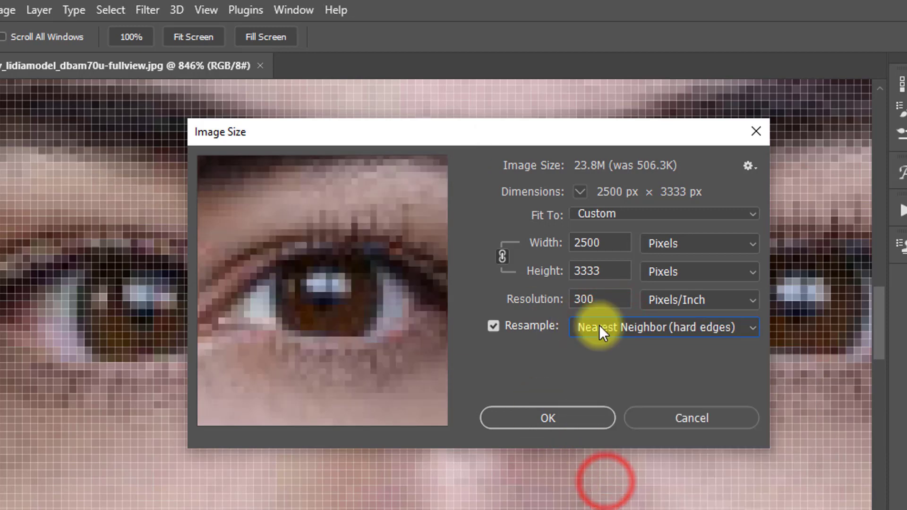
pyautogui.click(599, 326)
pyautogui.click(619, 485)
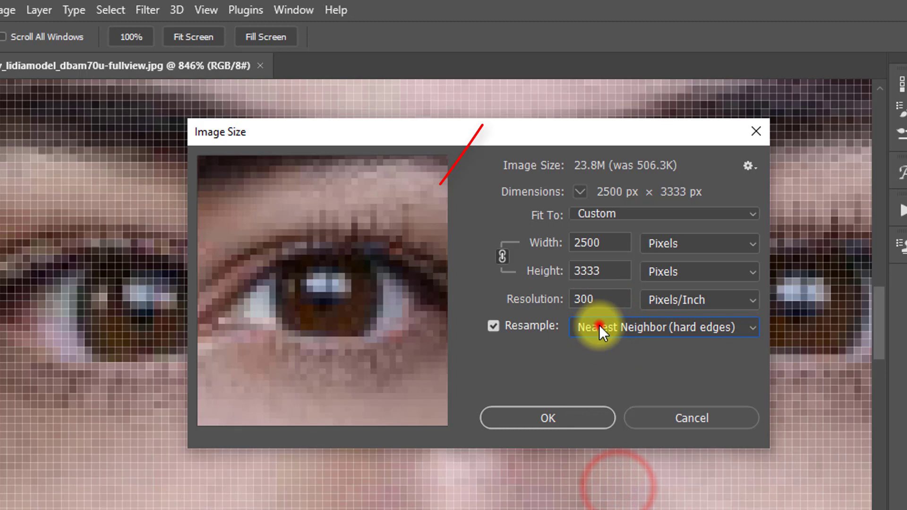
# Set the resampling method to Preserve Details 2.0 with noise reduction at 15%
pyautogui.click(599, 327)
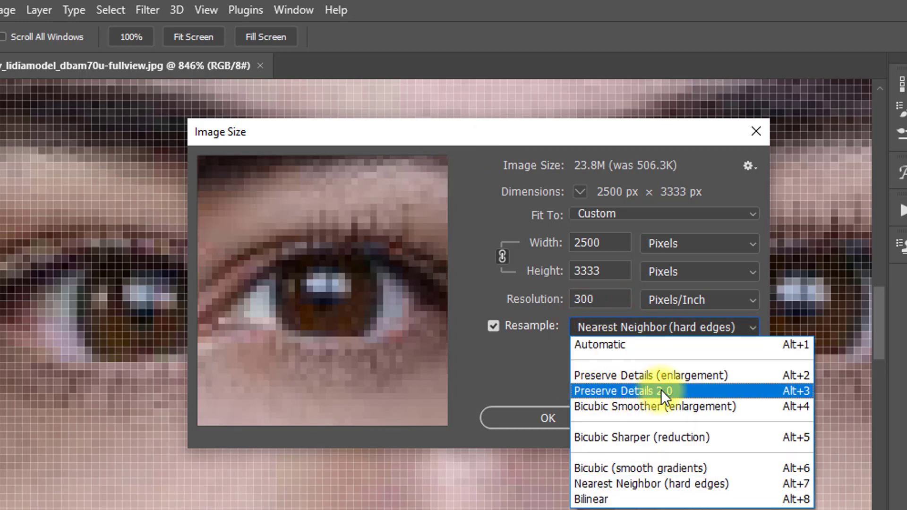
pyautogui.click(622, 391)
pyautogui.moveTo(623, 354); pyautogui.dragTo(614, 354)
pyautogui.click(283, 410)
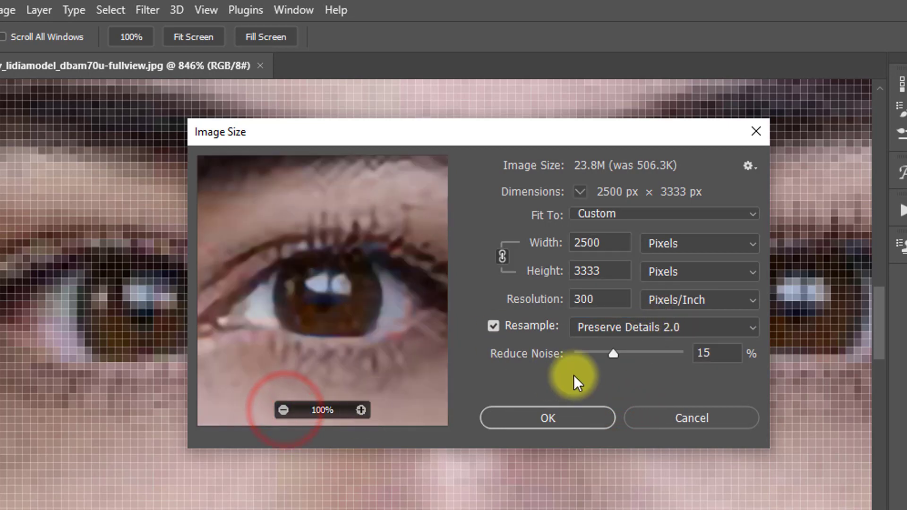
# Compare Preserve Details (enlargement) with Preserve Details 2.0 on the eye preview, ending on Preserve Details 2.0
pyautogui.click(632, 326)
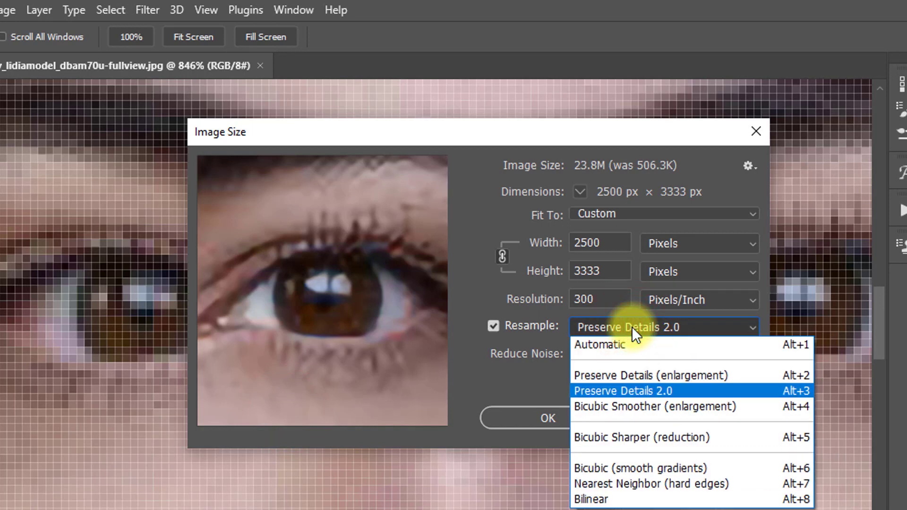
pyautogui.click(608, 378)
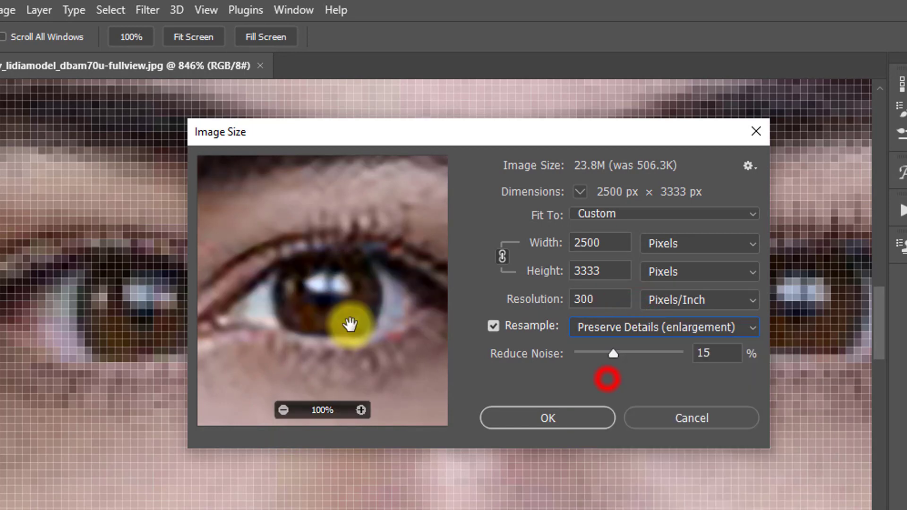
pyautogui.click(617, 327)
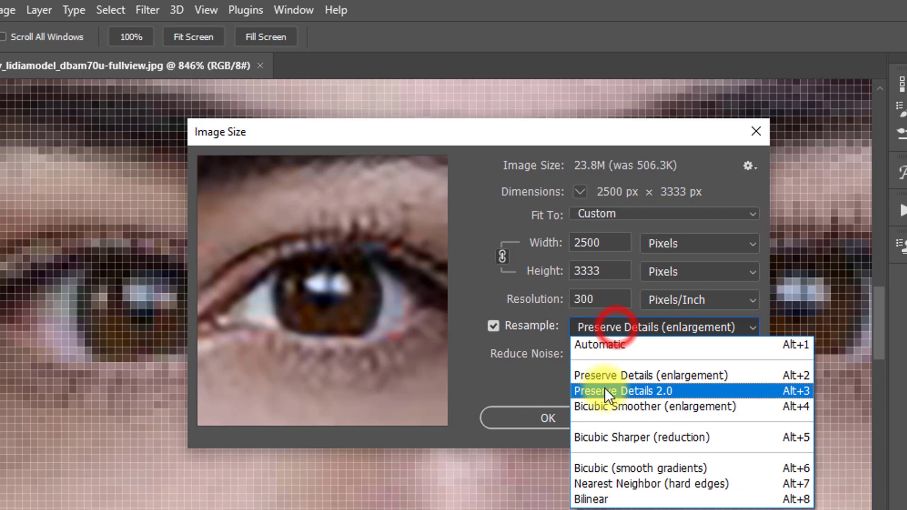
pyautogui.click(619, 391)
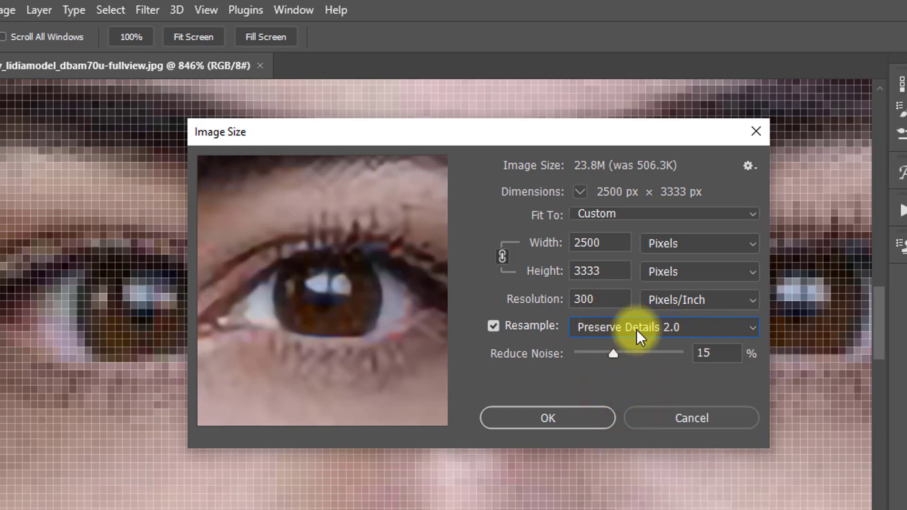
pyautogui.moveTo(324, 275)
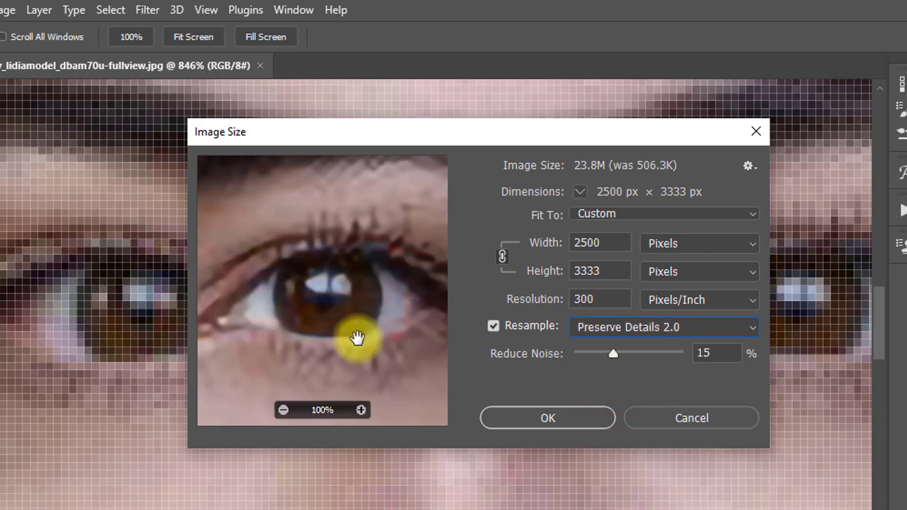
pyautogui.moveTo(351, 338); pyautogui.dragTo(437, 337)
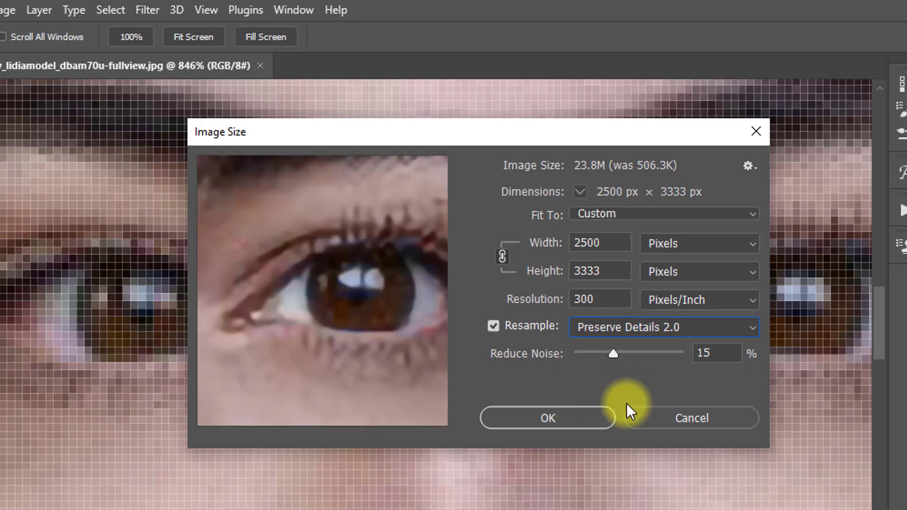
# Apply the enlargement to 2500 × 3333 pixels at 300 pixels/inch using Preserve Details 2.0 with 15% noise reduction
pyautogui.click(543, 418)
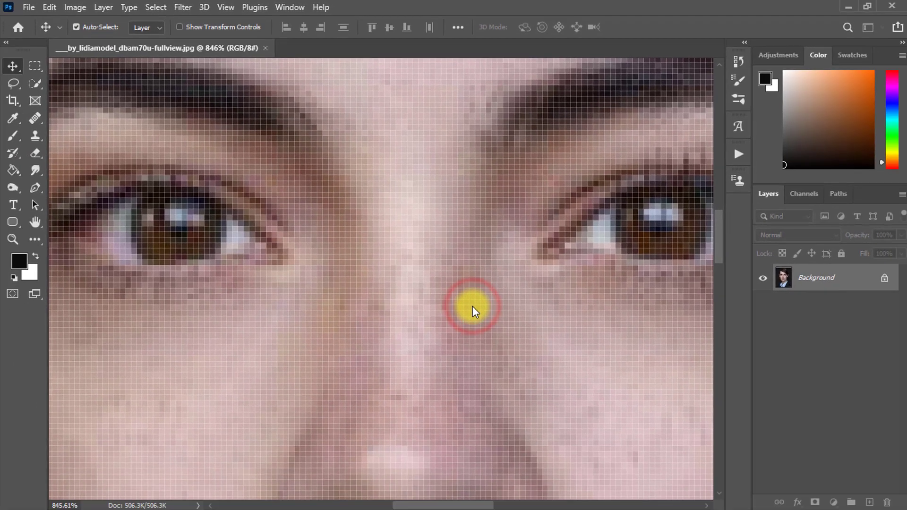
pyautogui.moveTo(168, 368); pyautogui.dragTo(195, 357)
pyautogui.moveTo(218, 260); pyautogui.dragTo(188, 213)
pyautogui.moveTo(344, 213); pyautogui.dragTo(369, 235)
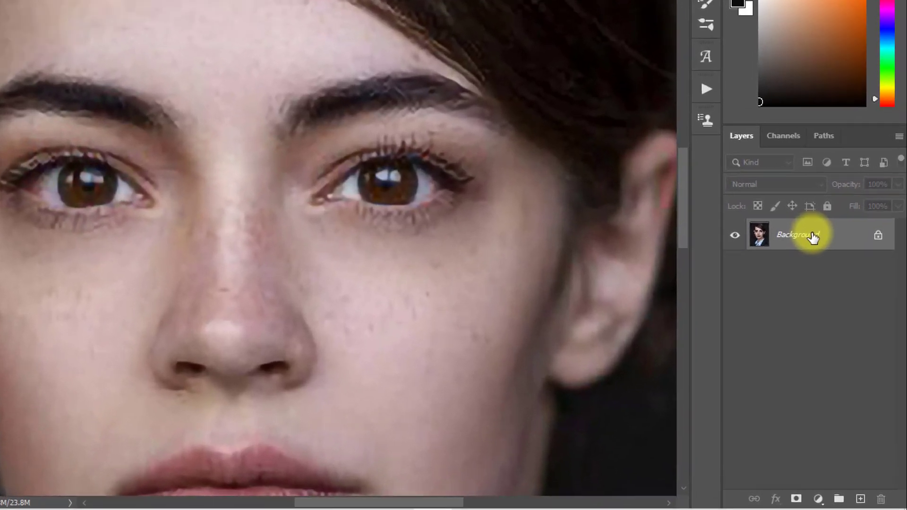
# Duplicate the Background layer, and duplicate that copy to get two copies above the original
pyautogui.rightClick(812, 236)
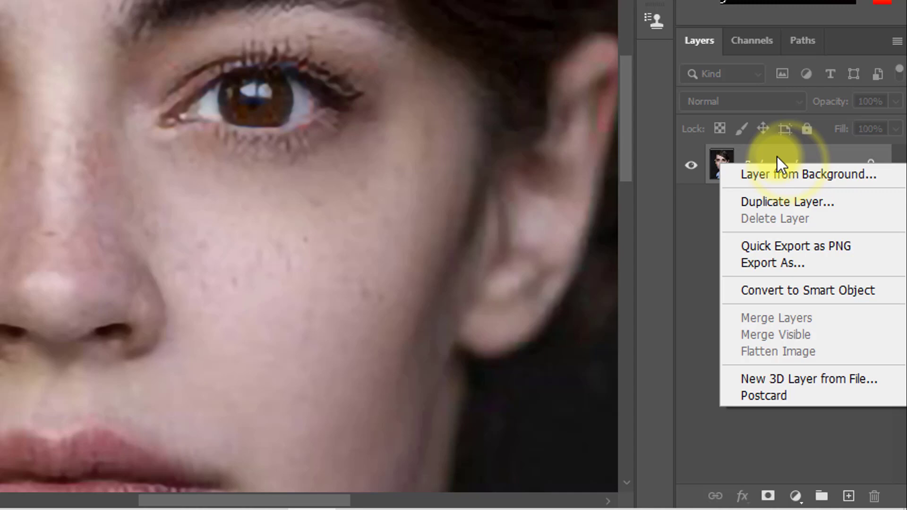
pyautogui.click(799, 203)
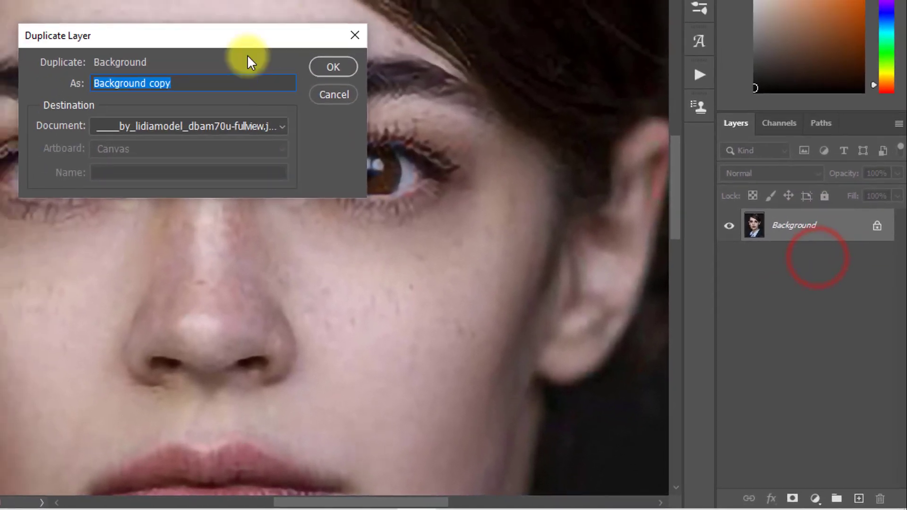
pyautogui.click(328, 66)
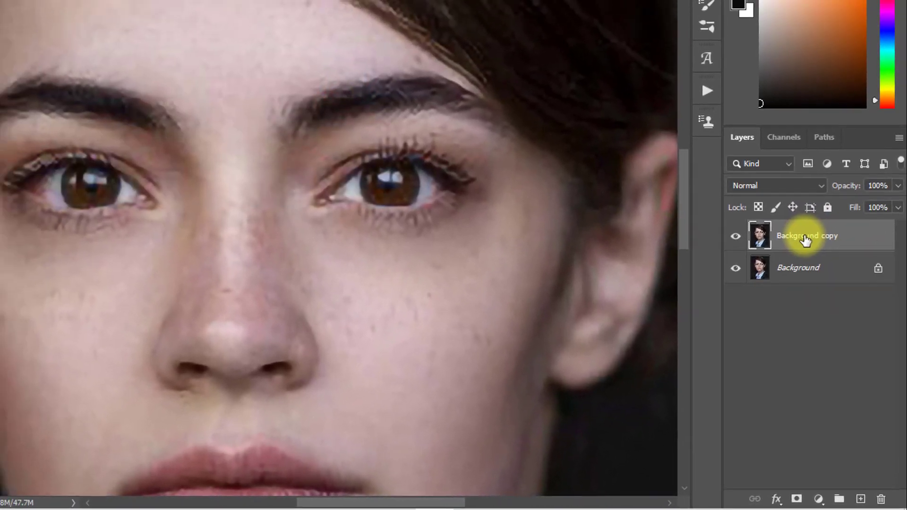
pyautogui.rightClick(815, 231)
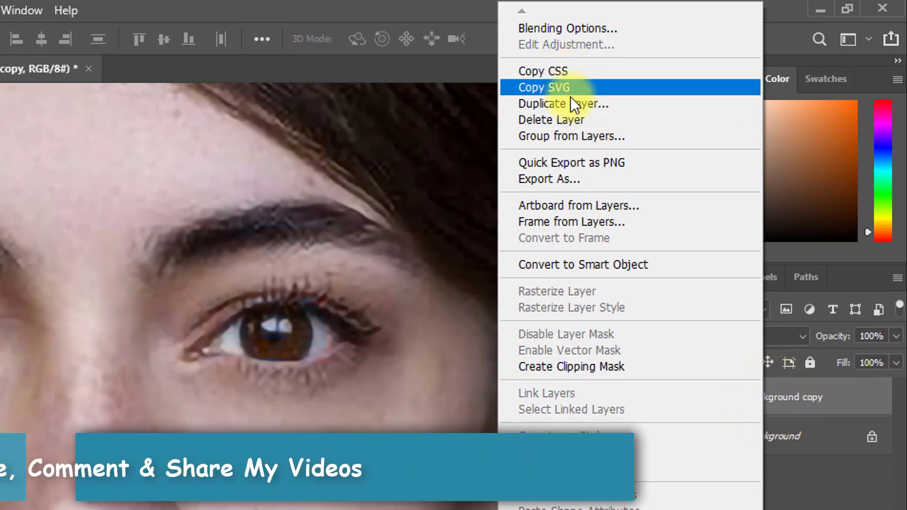
pyautogui.click(620, 86)
pyautogui.click(313, 189)
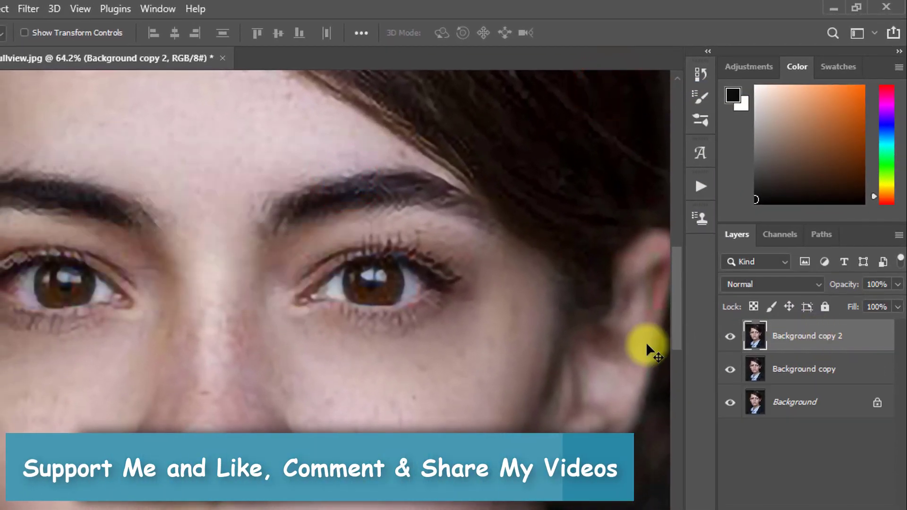
# Rename the upper layer copy as Sharpen and the lower copy as smooth
pyautogui.doubleClick(798, 336)
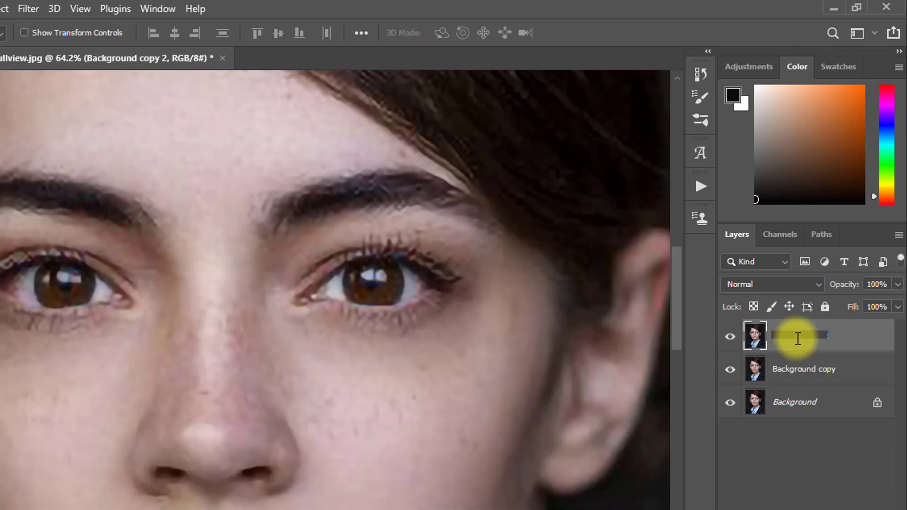
pyautogui.click(831, 368)
pyautogui.press('Return')
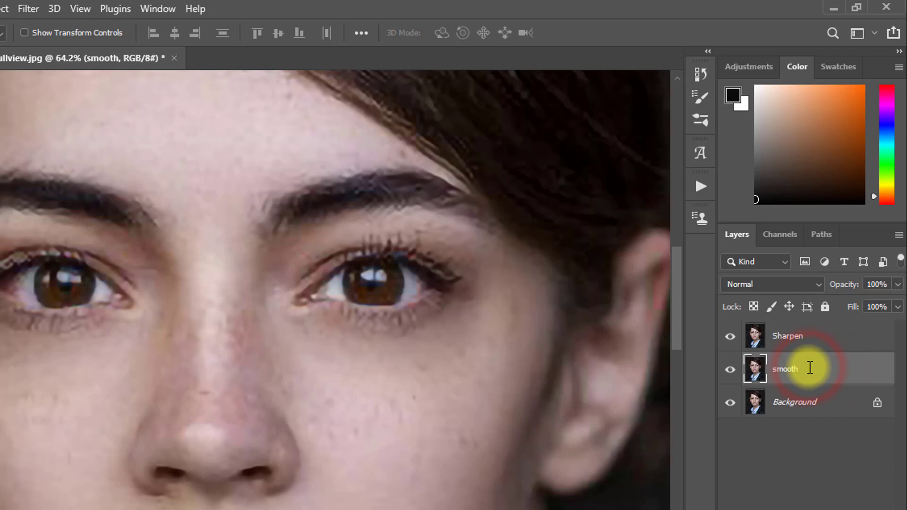
# Hide the Sharpen layer and apply a Gaussian Blur with a 12-pixel radius to the smooth layer
pyautogui.click(785, 336)
pyautogui.click(730, 336)
pyautogui.click(777, 370)
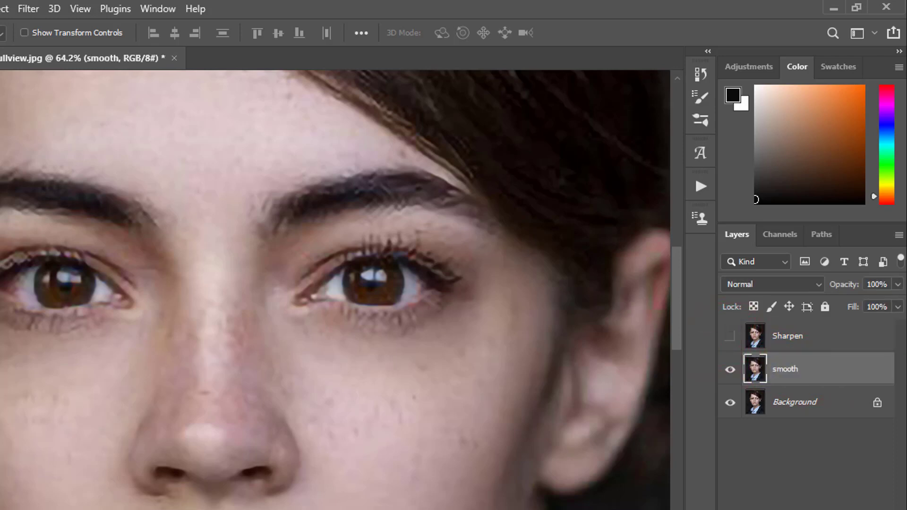
pyautogui.click(32, 9)
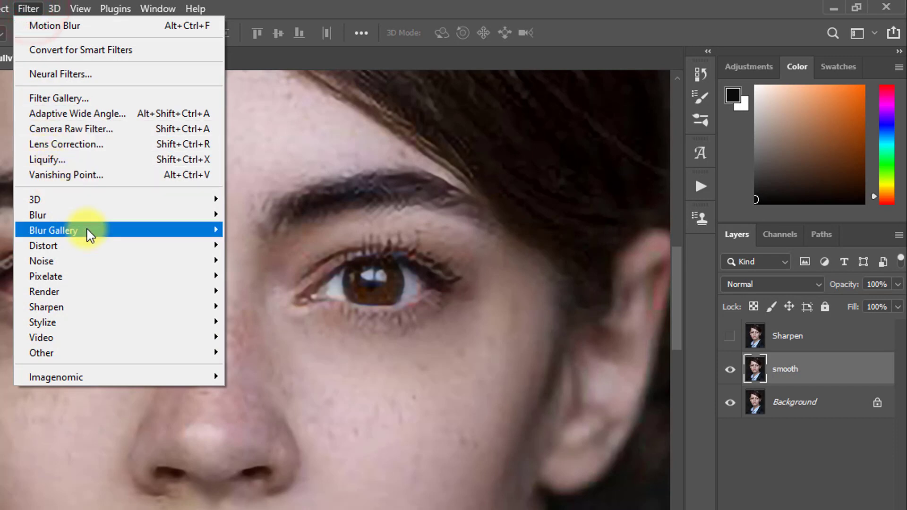
pyautogui.moveTo(93, 216)
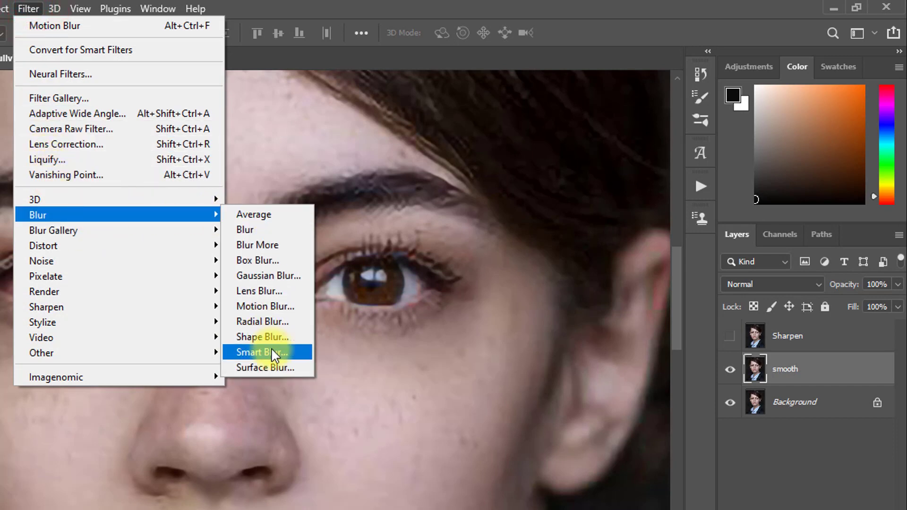
pyautogui.click(270, 277)
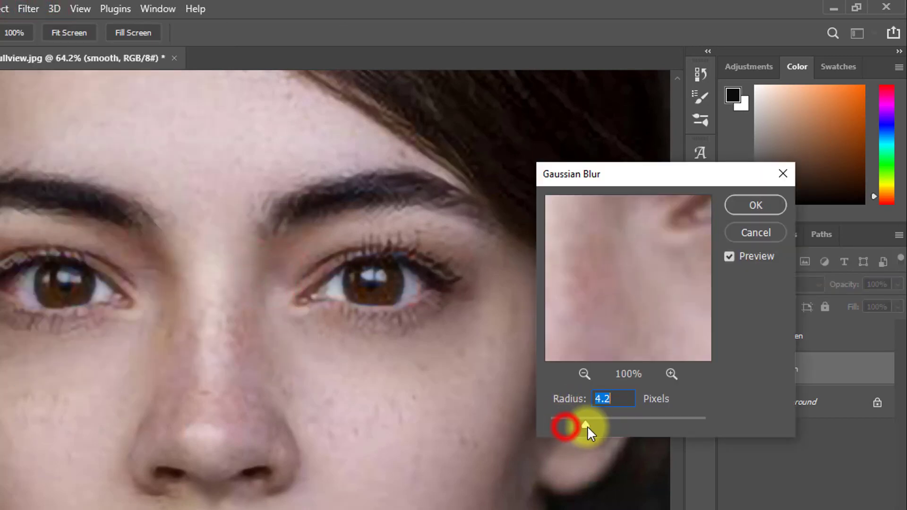
pyautogui.moveTo(586, 426); pyautogui.dragTo(613, 425)
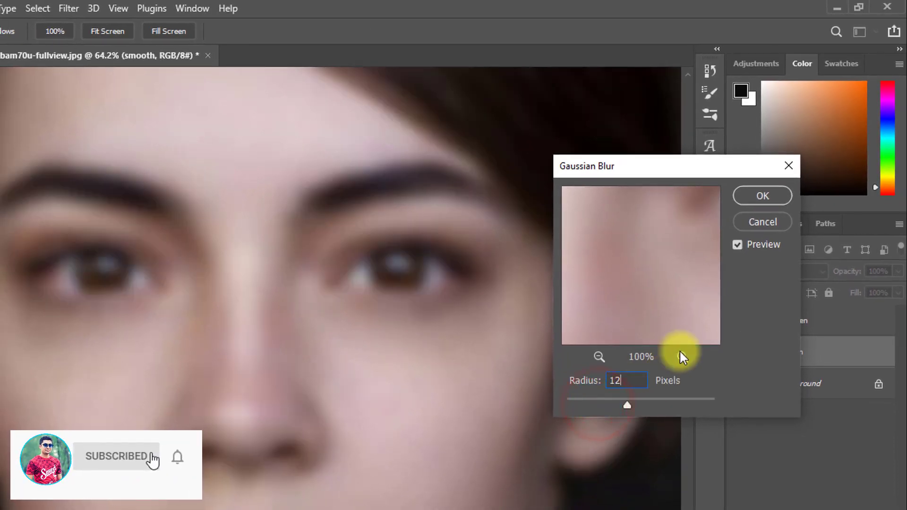
pyautogui.click(751, 196)
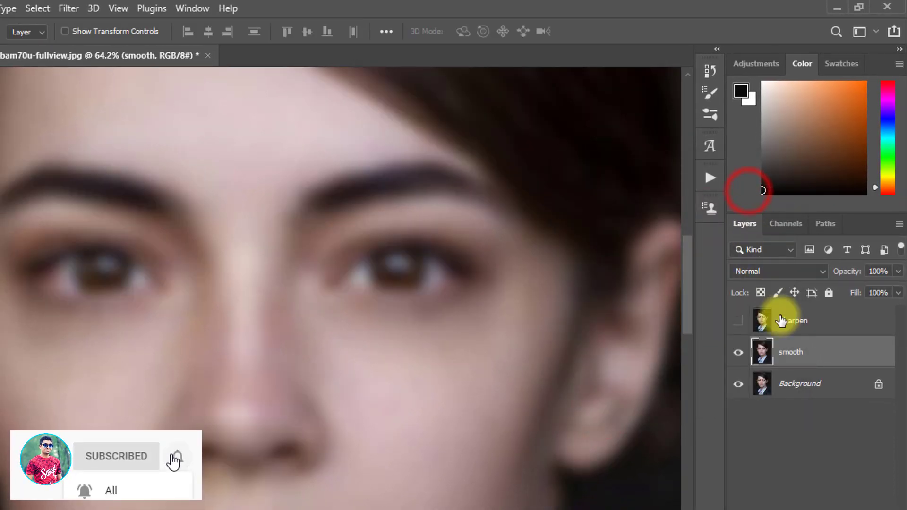
# Show the Sharpen layer again and desaturate it
pyautogui.click(763, 321)
pyautogui.click(739, 321)
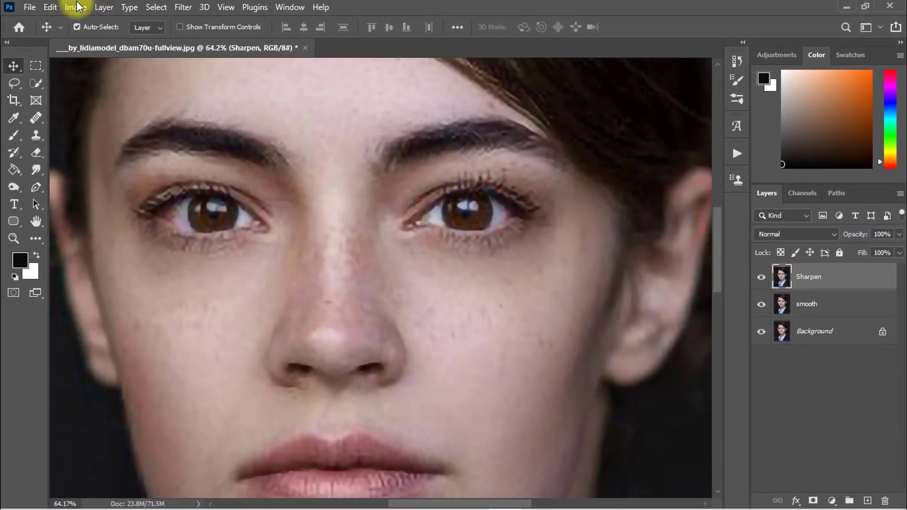
pyautogui.click(75, 8)
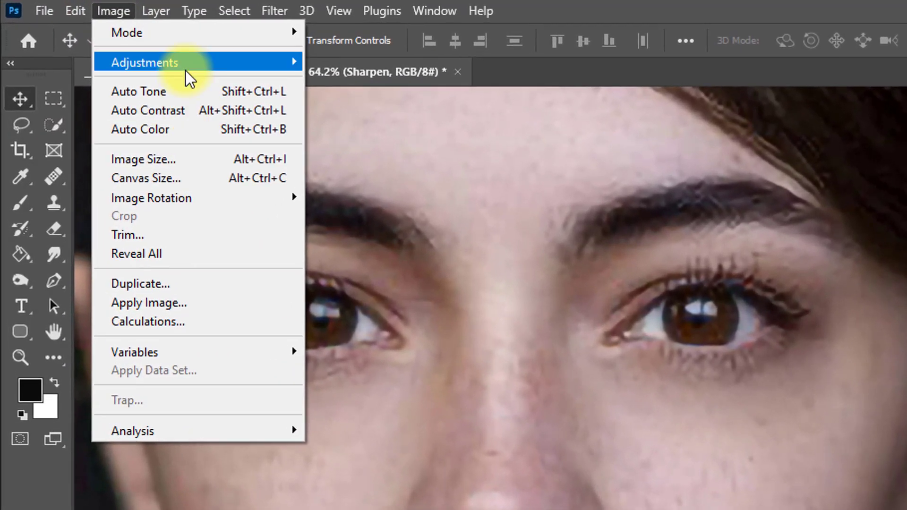
pyautogui.click(127, 43)
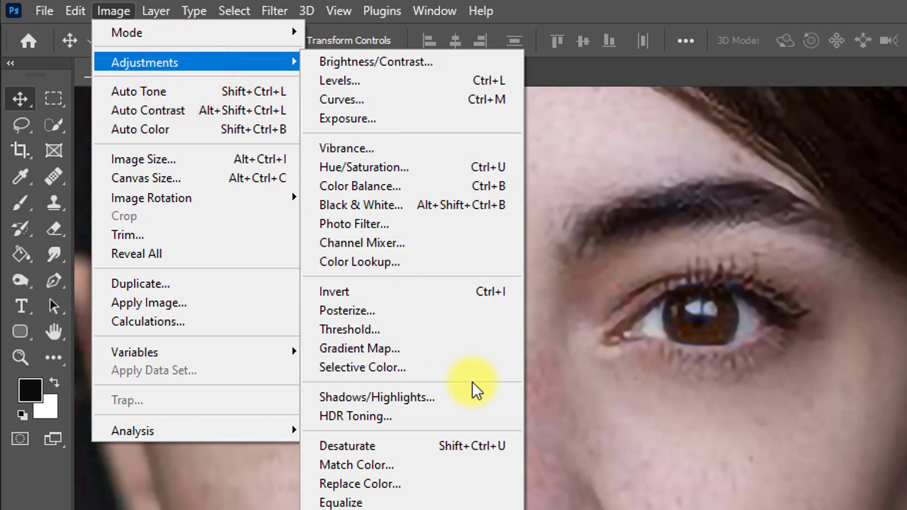
pyautogui.click(439, 451)
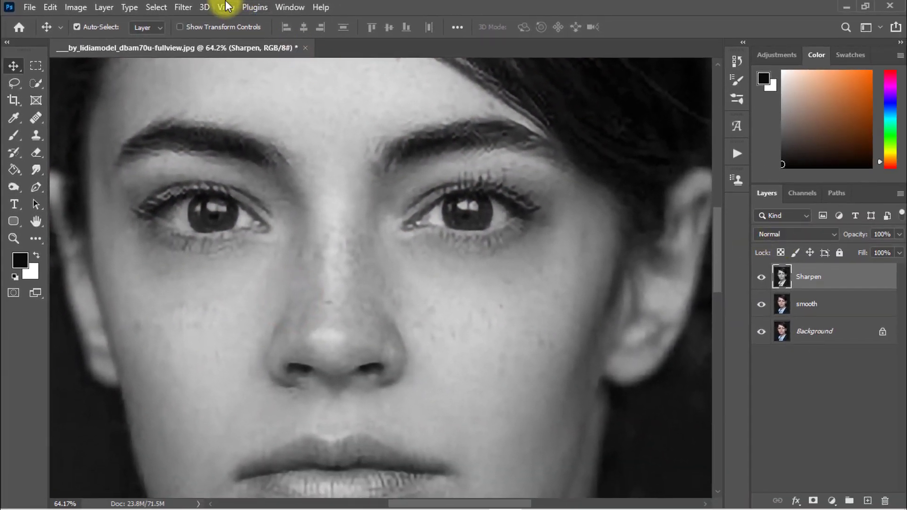
# Apply a High Pass filter with a 3.9-pixel radius to the Sharpen layer
pyautogui.click(183, 9)
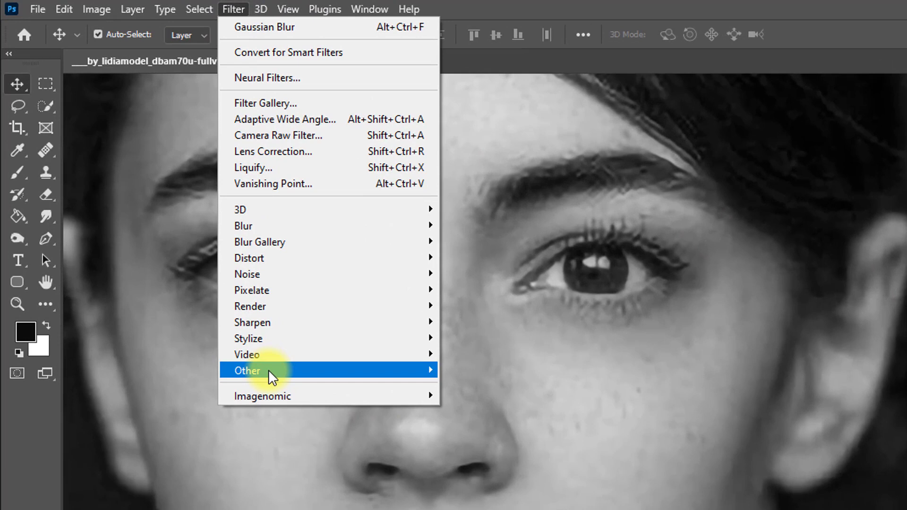
pyautogui.moveTo(270, 378)
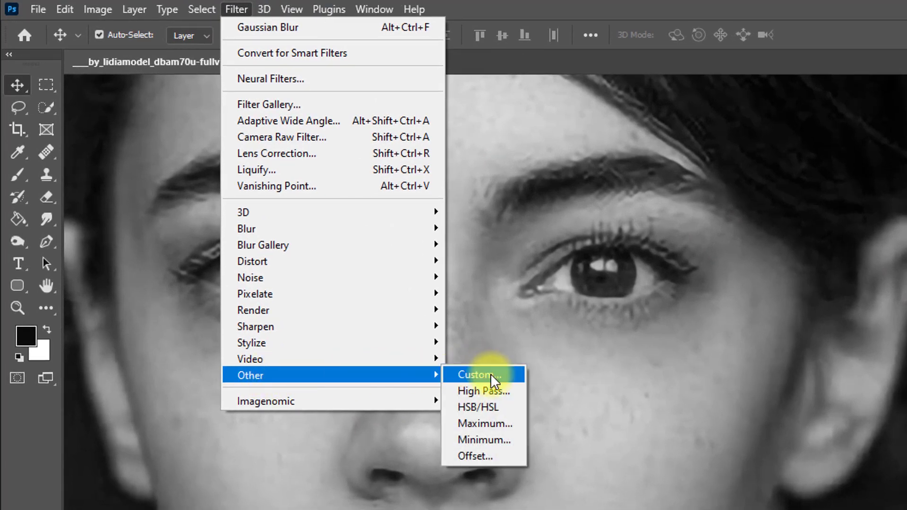
pyautogui.click(491, 392)
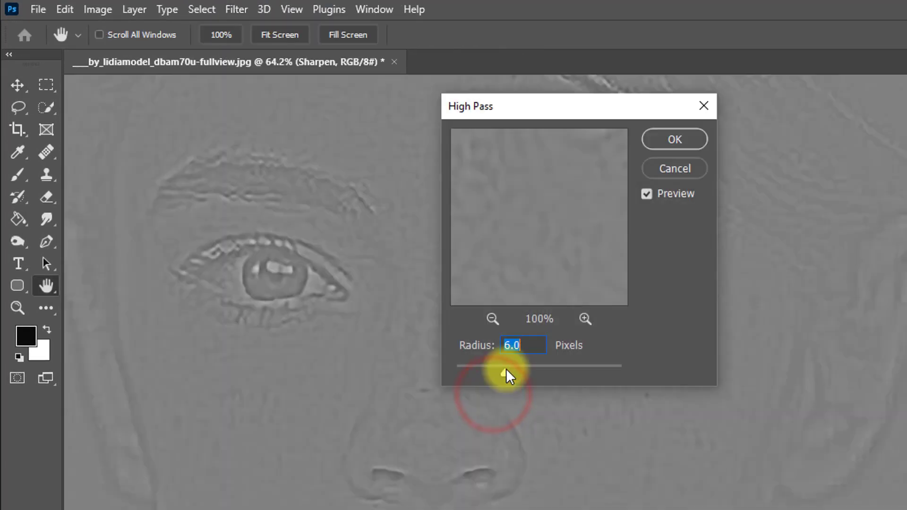
pyautogui.moveTo(506, 369); pyautogui.dragTo(490, 375)
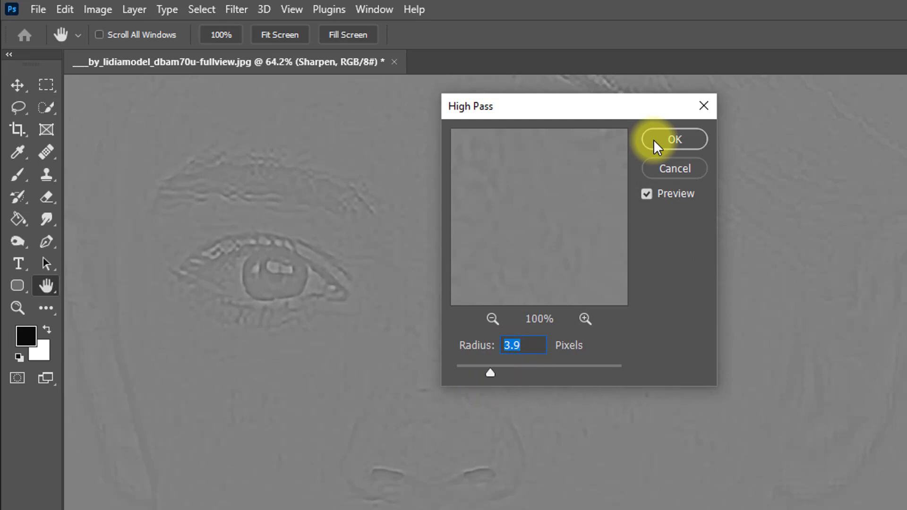
pyautogui.click(656, 146)
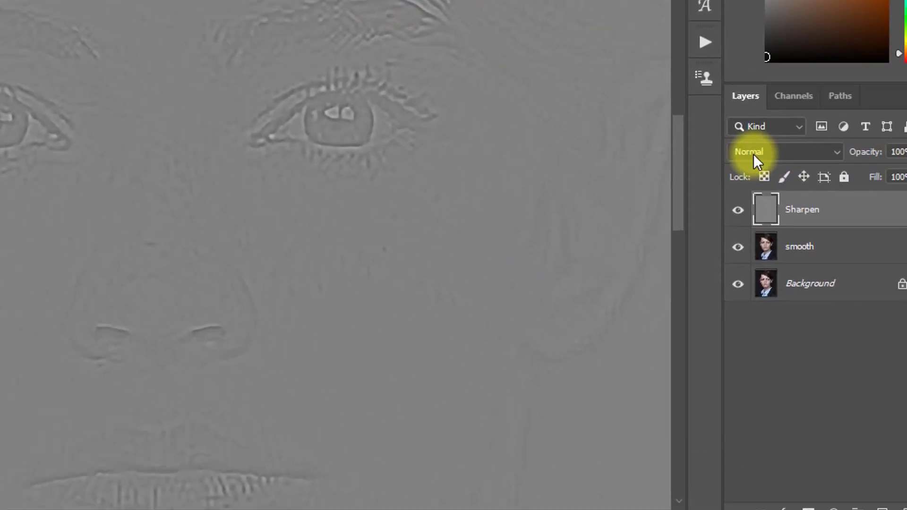
# Set the Sharpen layer's blend mode to Overlay and lower the smooth layer's opacity to 83%
pyautogui.click(755, 152)
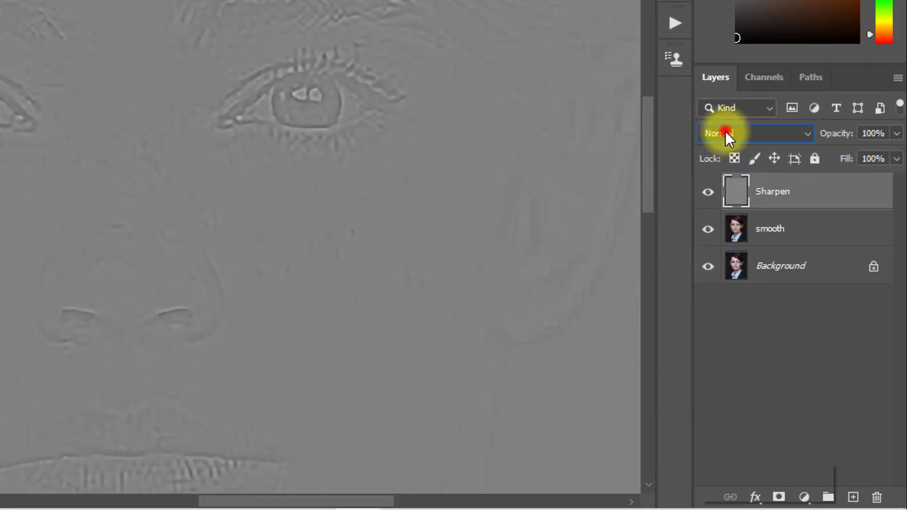
pyautogui.click(726, 135)
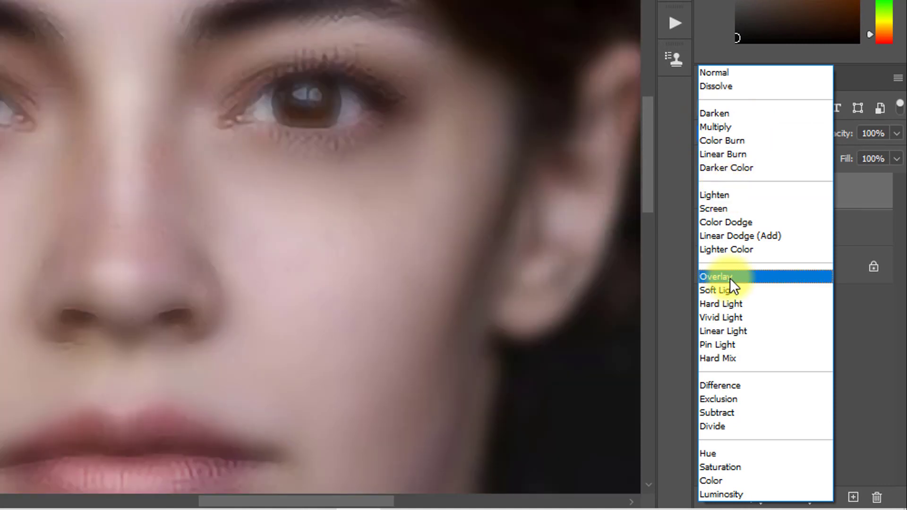
pyautogui.click(730, 278)
pyautogui.click(788, 233)
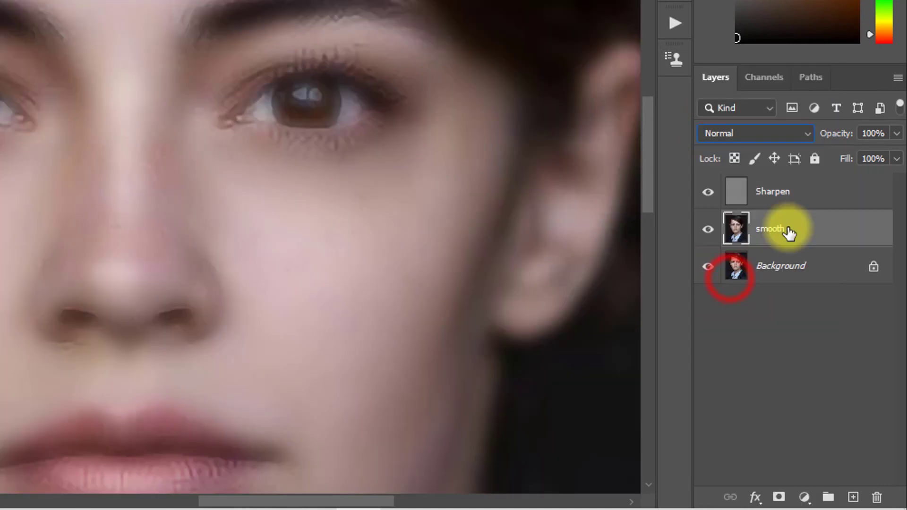
pyautogui.moveTo(833, 136); pyautogui.dragTo(825, 137)
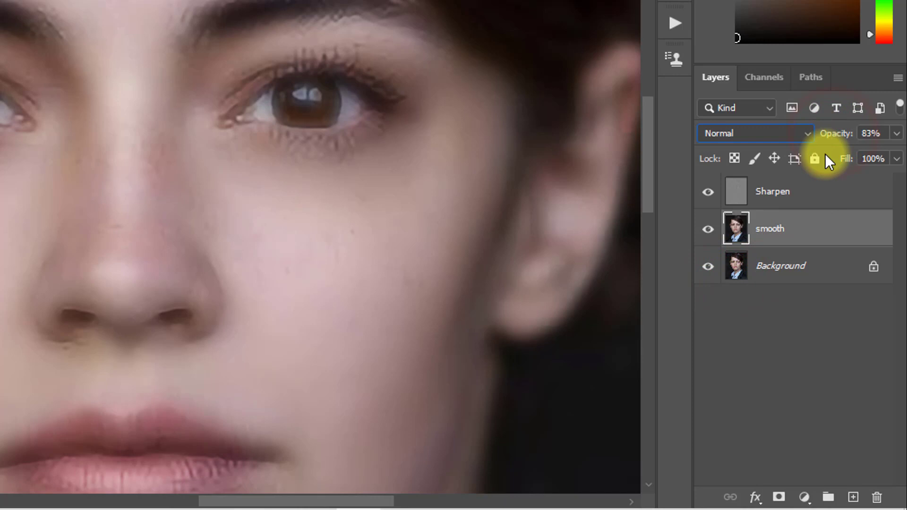
# Group the Sharpen and smooth layers and add a black layer mask to the group
pyautogui.click(788, 199)
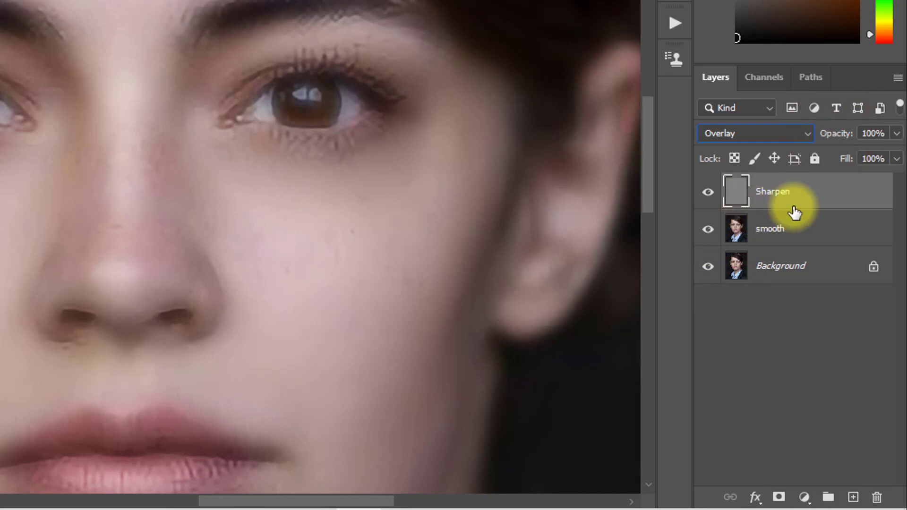
pyautogui.keyDown('ctrl'); pyautogui.click(777, 230); pyautogui.keyUp('ctrl')
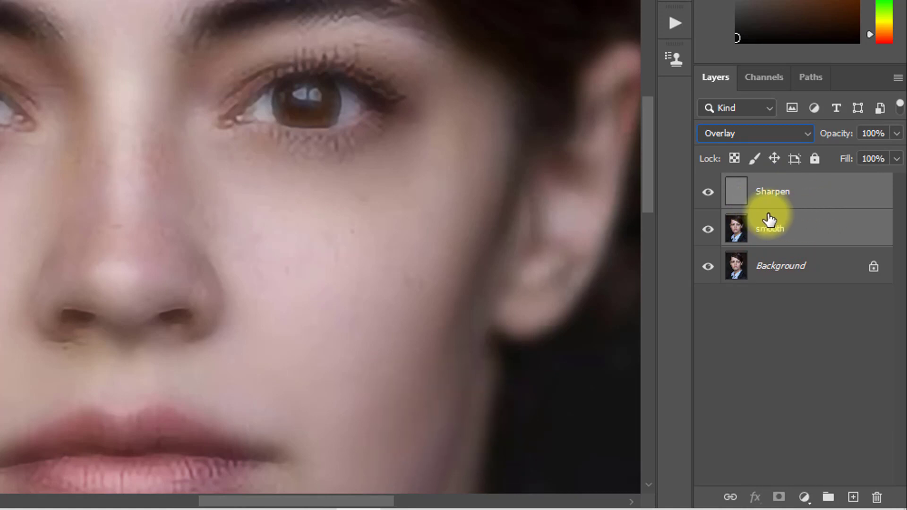
pyautogui.hotkey('ctrl', 'g')
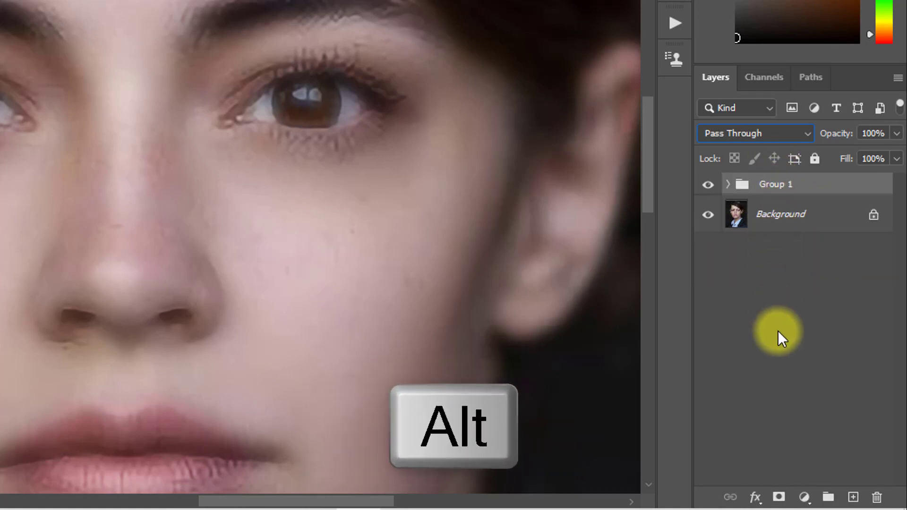
pyautogui.keyDown('alt'); pyautogui.click(780, 497); pyautogui.keyUp('alt')
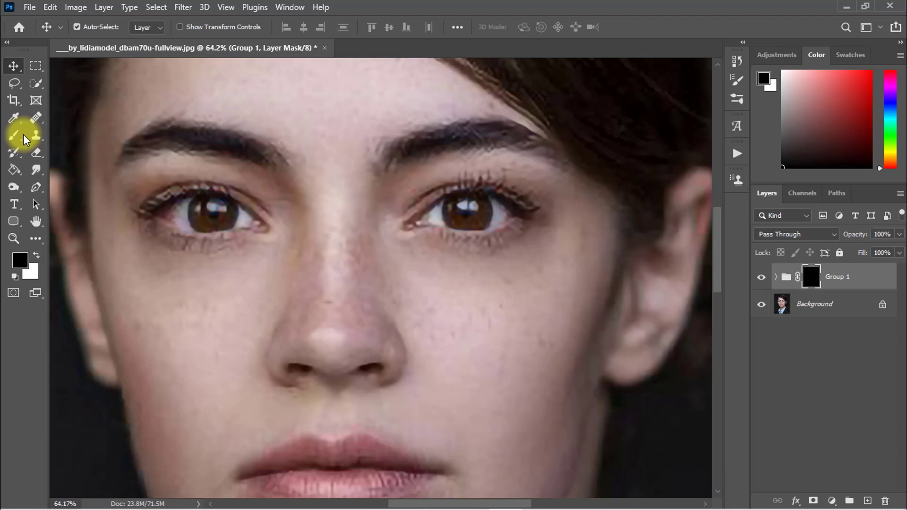
# Activate the Brush tool and set the foreground color to white for painting on the group mask
pyautogui.rightClick(14, 135)
pyautogui.click(61, 137)
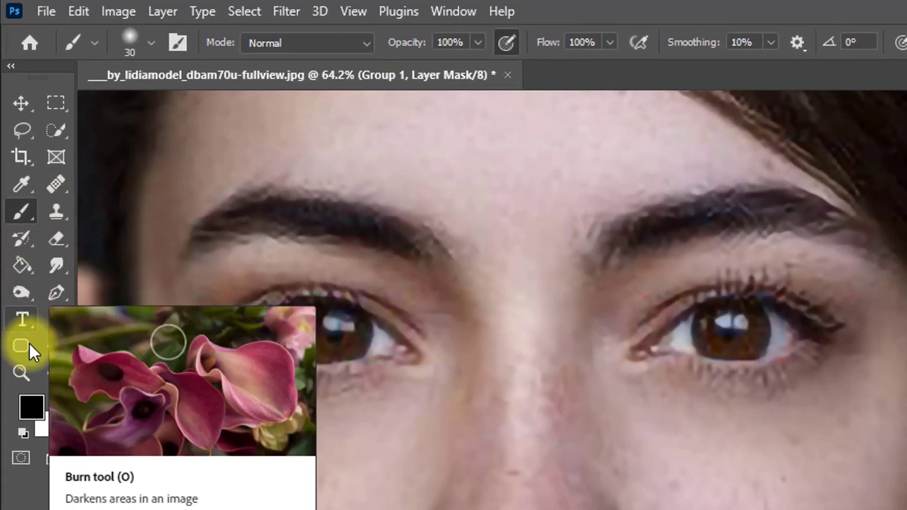
pyautogui.click(33, 406)
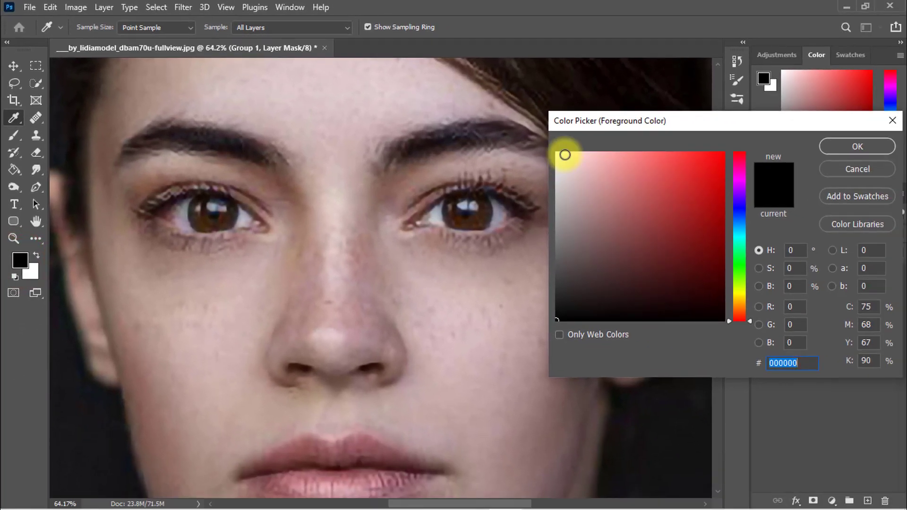
pyautogui.click(563, 152)
pyautogui.click(833, 144)
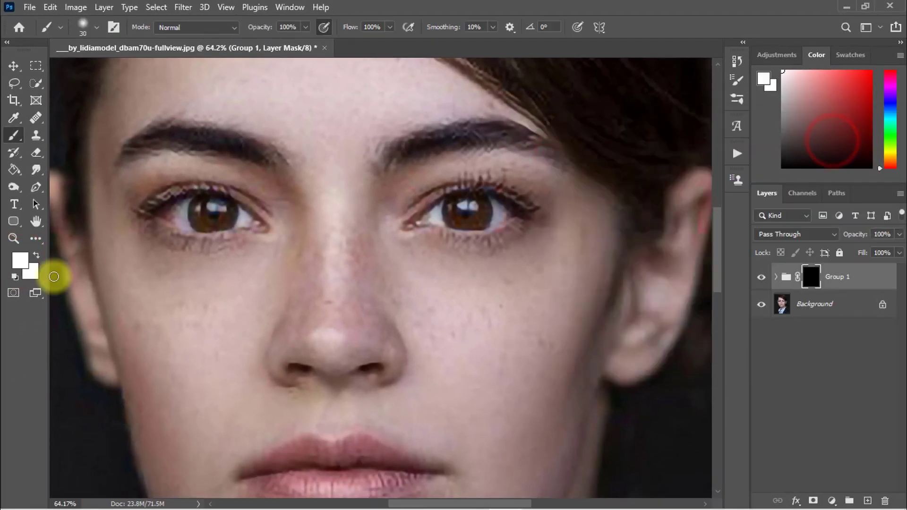
# Reset the colors to default and paint white over the forehead skin on the group mask with a brush enlarged to 150
pyautogui.press('d')
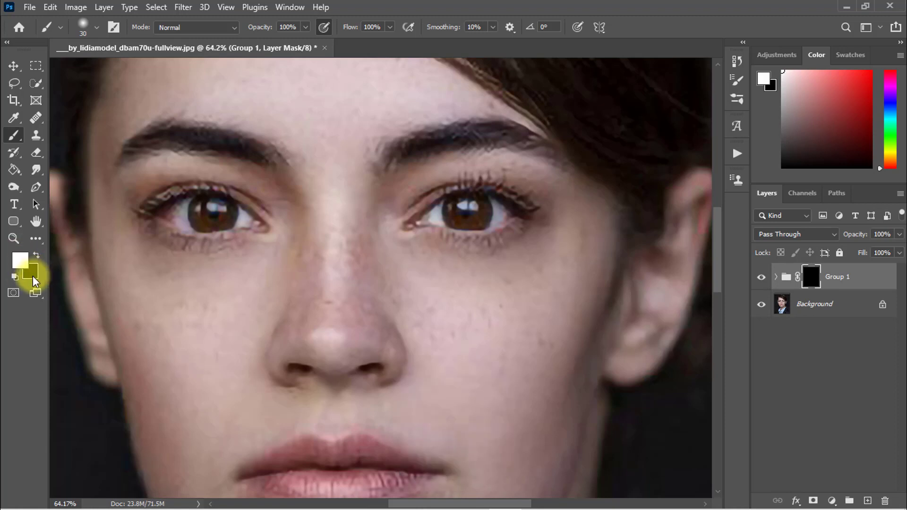
pyautogui.moveTo(316, 167); pyautogui.dragTo(327, 243)
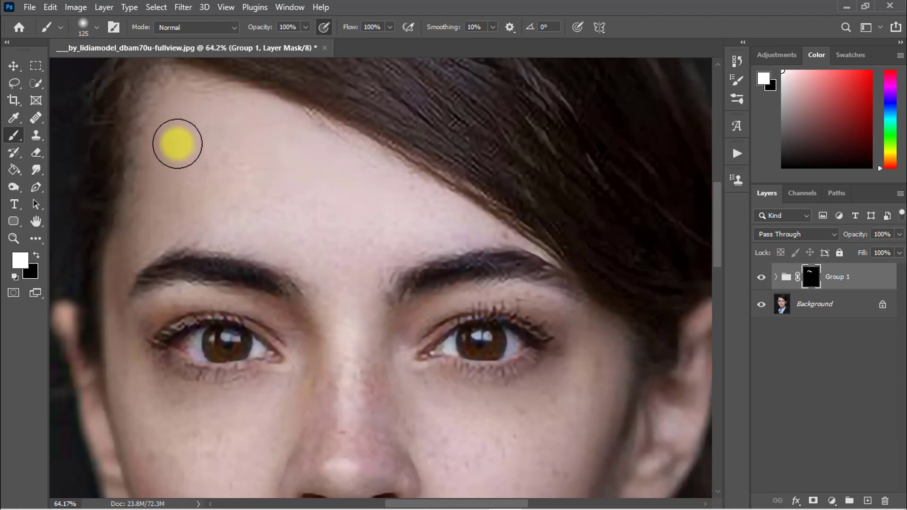
pyautogui.click(176, 154)
pyautogui.press(']')
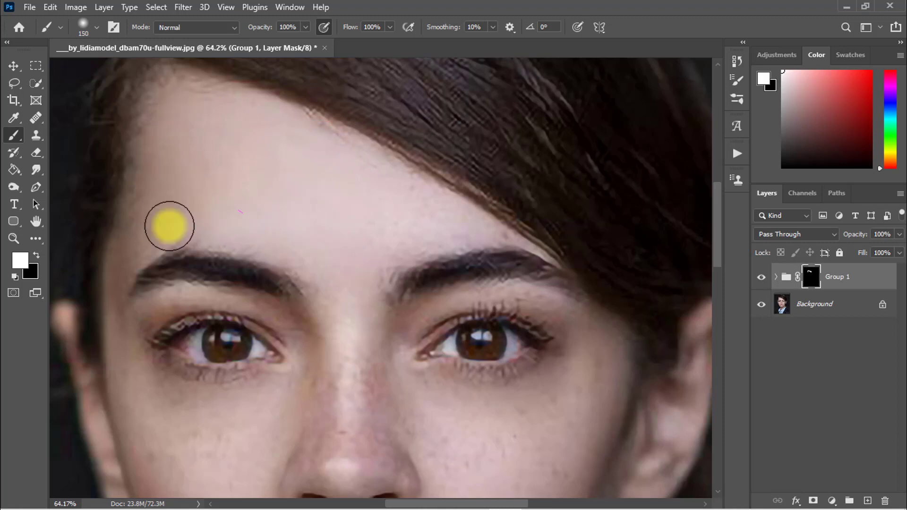
pyautogui.scroll(-2, 325, 233)
pyautogui.scroll(-1, 150, 300)
# Lower the brush opacity to 81% and flow to 80%, and paint white on the group mask over the nose and cheek skin
pyautogui.moveTo(260, 27); pyautogui.dragTo(247, 30)
pyautogui.moveTo(342, 29); pyautogui.dragTo(335, 28)
pyautogui.moveTo(118, 194)
pyautogui.mouseDown()
pyautogui.moveTo(140, 272)
pyautogui.moveTo(142, 335)
pyautogui.mouseUp()
pyautogui.scroll(-2, 142, 335)
pyautogui.moveTo(225, 174)
pyautogui.mouseDown()
pyautogui.moveTo(172, 183)
pyautogui.moveTo(193, 263)
pyautogui.mouseUp()
pyautogui.click(202, 285)
pyautogui.click(215, 258)
pyautogui.moveTo(220, 301)
pyautogui.mouseDown()
pyautogui.moveTo(303, 170)
pyautogui.moveTo(260, 311)
pyautogui.mouseUp()
# Reduce the brush size to 70 and paint white on the group mask over the skin around both eyes
pyautogui.press('[')
pyautogui.press('[')
pyautogui.press('[')
pyautogui.press('[')
pyautogui.press('[')
pyautogui.moveTo(345, 224)
pyautogui.mouseDown()
pyautogui.moveTo(427, 203)
pyautogui.moveTo(385, 201)
pyautogui.moveTo(470, 211)
pyautogui.mouseUp()
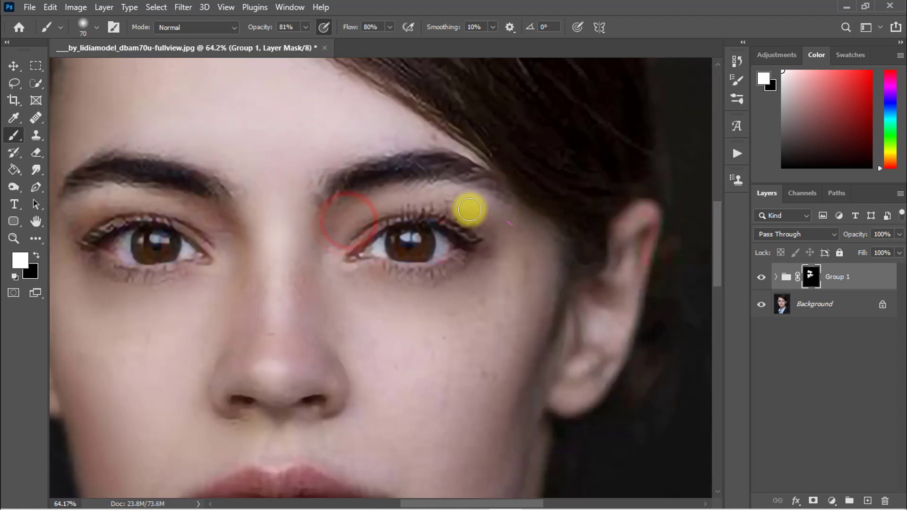
pyautogui.moveTo(182, 209)
pyautogui.mouseDown()
pyautogui.moveTo(92, 218)
pyautogui.moveTo(162, 194)
pyautogui.mouseUp()
pyautogui.moveTo(253, 168); pyautogui.dragTo(292, 201)
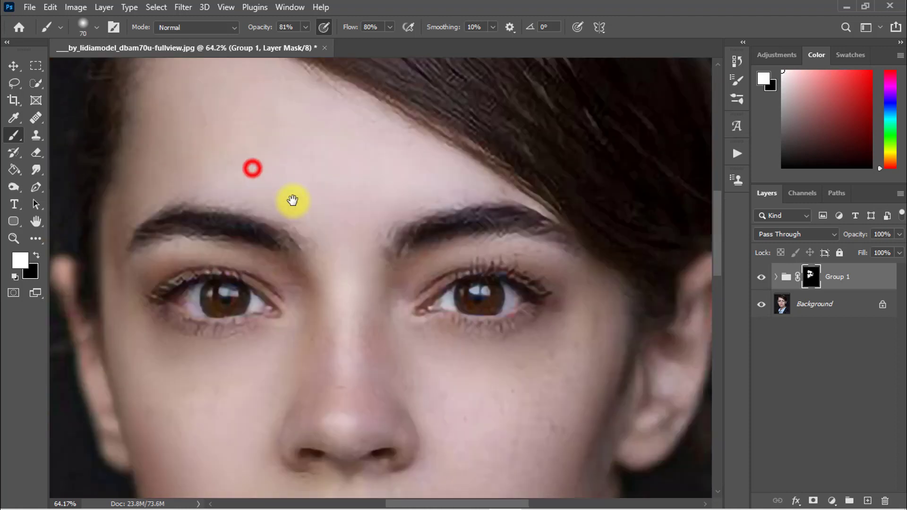
# Enlarge the brush to 150 and paint white on the group mask over the ear-side cheek and around the mouth
pyautogui.scroll(-2, 331, 241)
pyautogui.moveTo(378, 289); pyautogui.dragTo(343, 234)
pyautogui.press(']')
pyautogui.press(']')
pyautogui.press(']')
pyautogui.press(']')
pyautogui.press(']')
pyautogui.click(446, 300)
pyautogui.moveTo(449, 317); pyautogui.dragTo(468, 268)
pyautogui.click(437, 347)
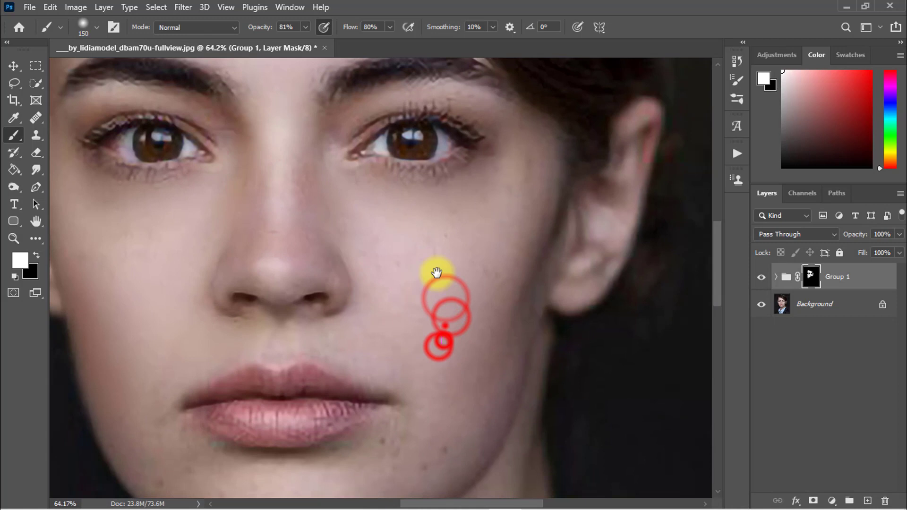
pyautogui.moveTo(444, 327); pyautogui.dragTo(425, 218)
pyautogui.moveTo(467, 197); pyautogui.dragTo(486, 182)
pyautogui.click(447, 290)
pyautogui.click(450, 266)
pyautogui.moveTo(415, 309)
pyautogui.mouseDown()
pyautogui.moveTo(402, 326)
pyautogui.moveTo(408, 338)
pyautogui.mouseUp()
pyautogui.click(391, 338)
# Enlarge the brush to 200 and paint white on the group mask over the remaining facial skin
pyautogui.press(']')
pyautogui.press(']')
pyautogui.moveTo(385, 179); pyautogui.dragTo(362, 178)
pyautogui.moveTo(364, 166); pyautogui.dragTo(359, 264)
pyautogui.moveTo(348, 147); pyautogui.dragTo(374, 146)
pyautogui.scroll(1, 375, 147)
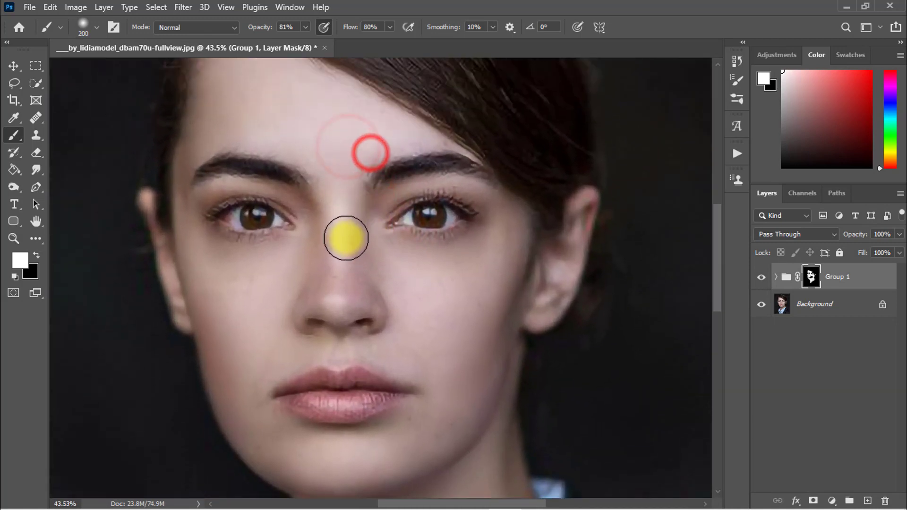
pyautogui.click(346, 238)
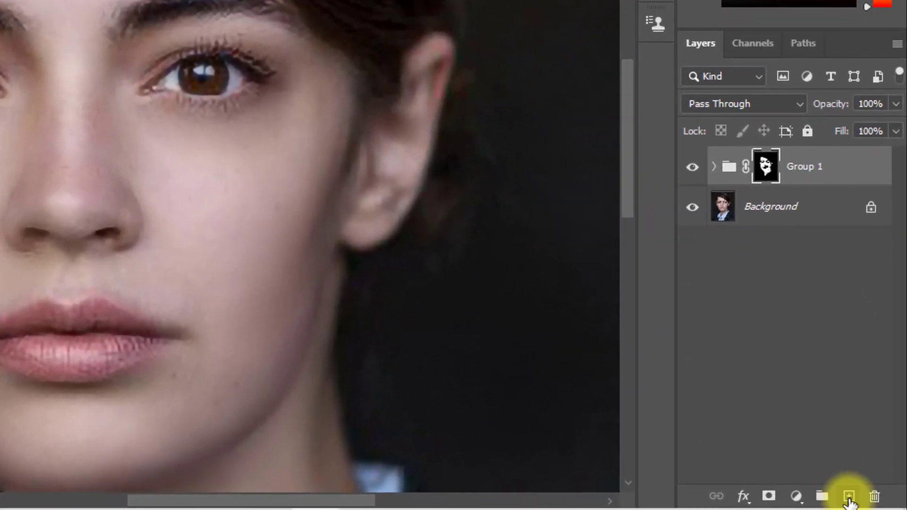
# Add a new layer above Group 1 and fill it using Apply Image with the Merged layer, RGB channel, Multiply blending and 100% opacity
pyautogui.click(849, 497)
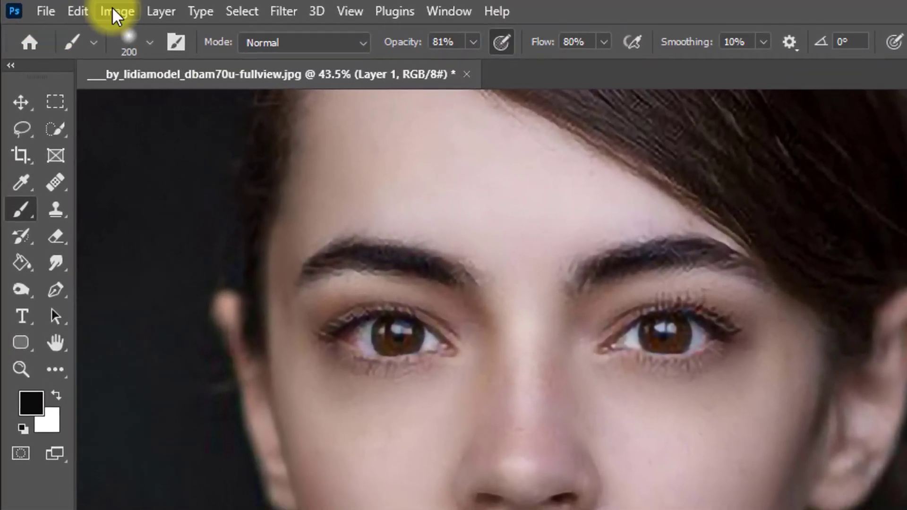
pyautogui.click(115, 7)
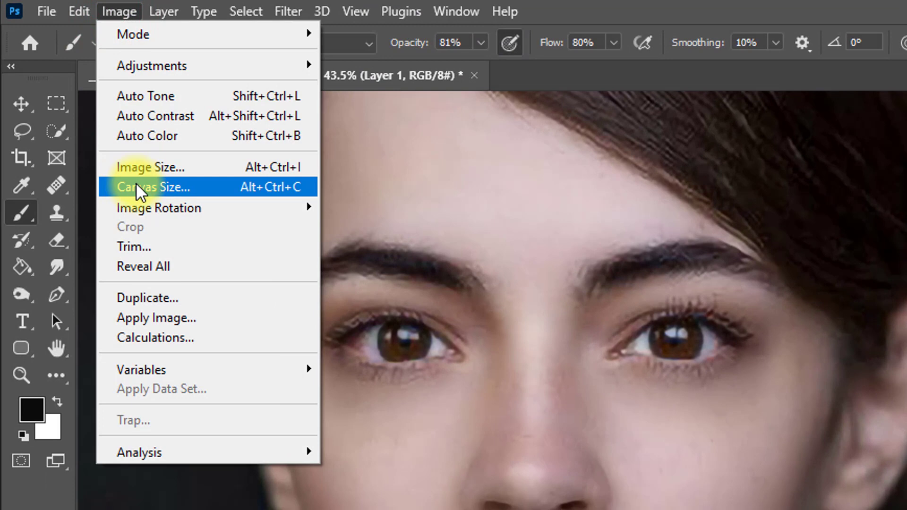
pyautogui.click(146, 318)
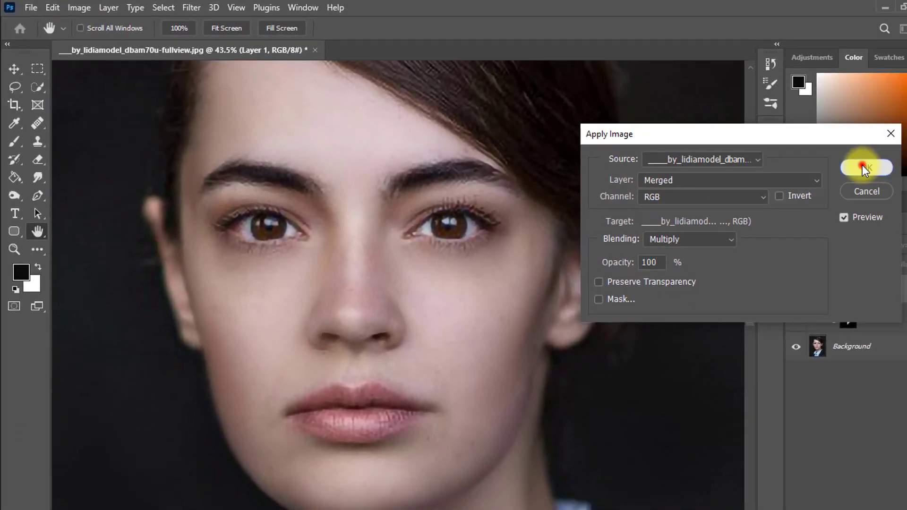
pyautogui.click(863, 170)
pyautogui.press('b')
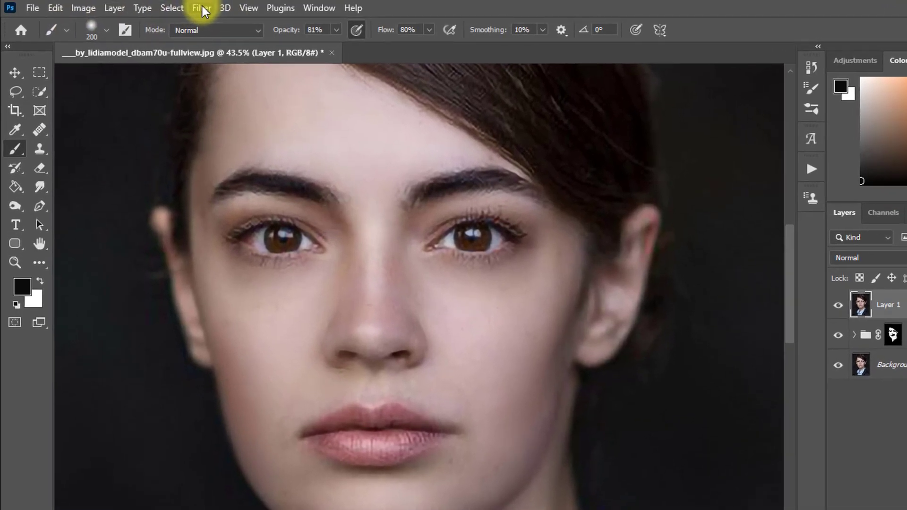
# Apply an Unsharp Mask to Layer 1 with amount 100%, radius 7.0 pixels and threshold 8 levels
pyautogui.click(191, 7)
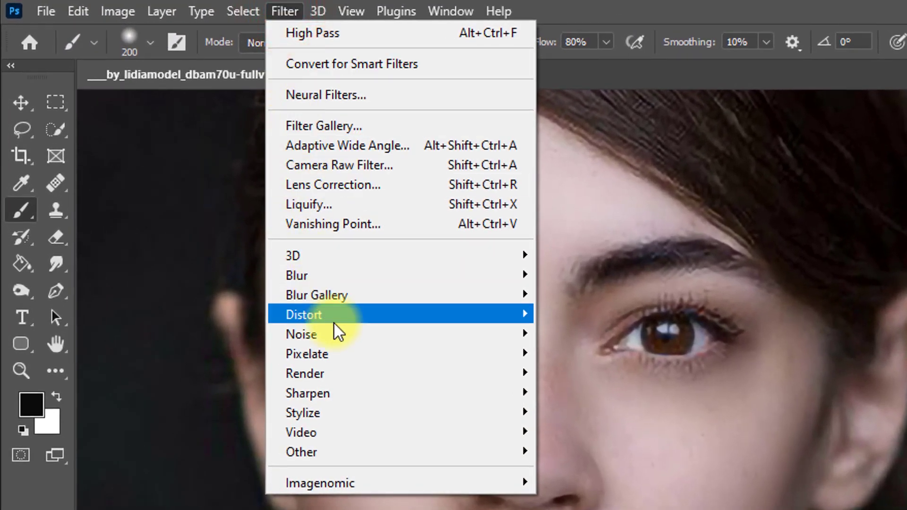
pyautogui.moveTo(463, 400)
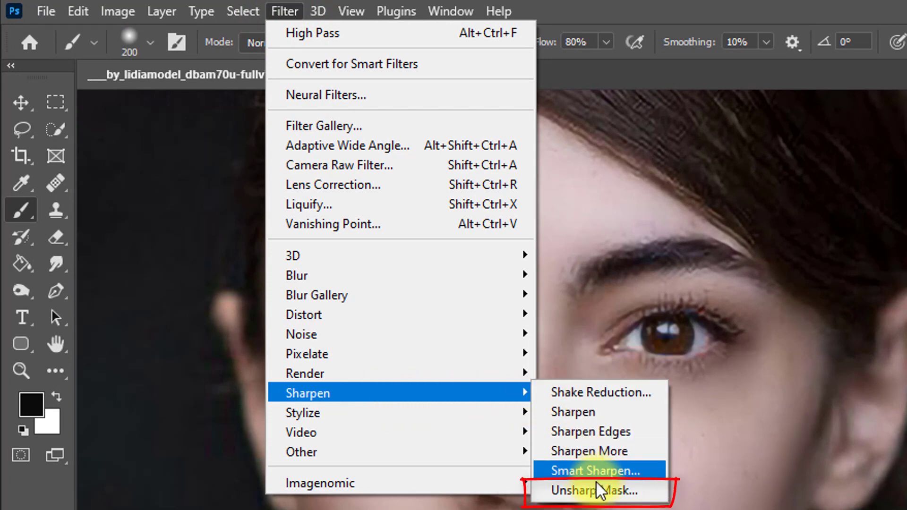
pyautogui.click(581, 491)
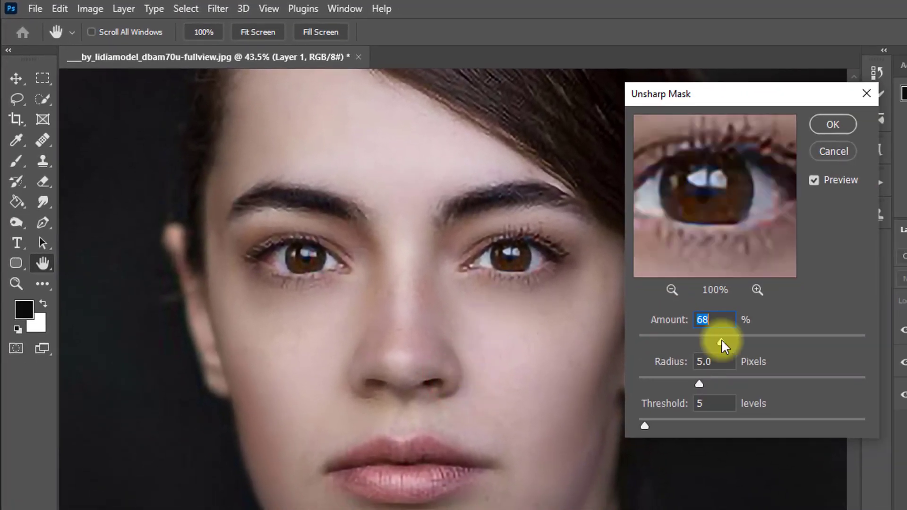
pyautogui.moveTo(723, 188); pyautogui.dragTo(752, 201)
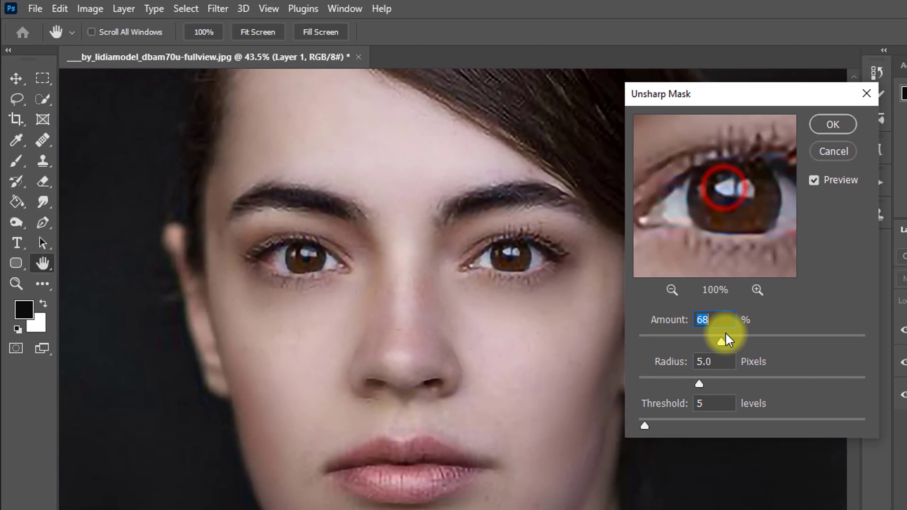
pyautogui.moveTo(727, 334); pyautogui.dragTo(758, 338)
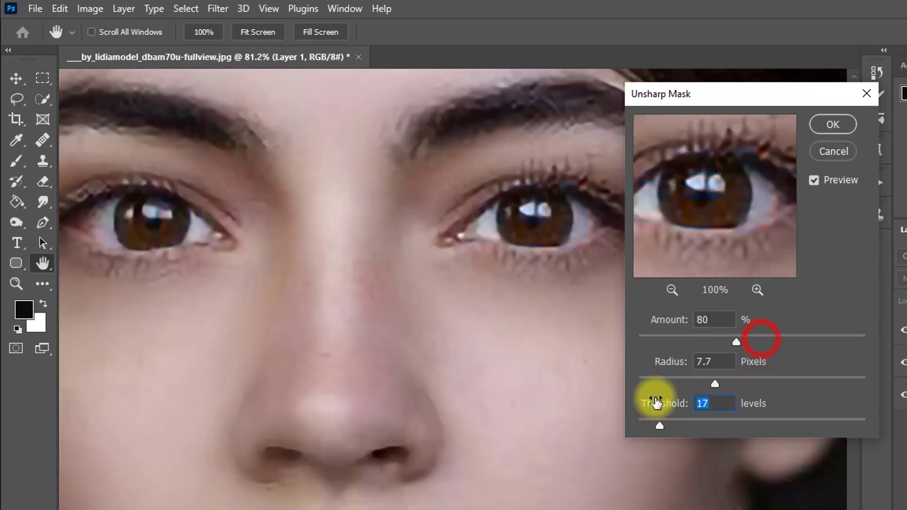
pyautogui.write('8')
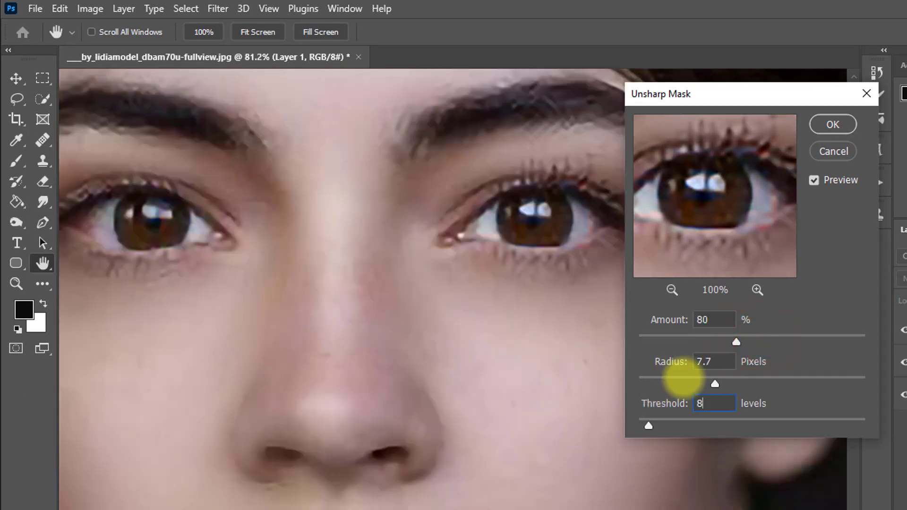
pyautogui.moveTo(690, 382); pyautogui.dragTo(711, 383)
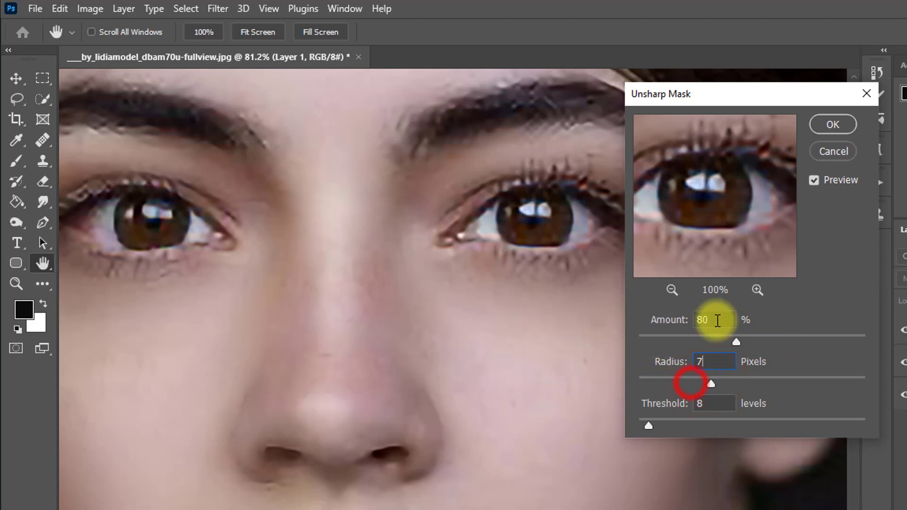
pyautogui.click(714, 320)
pyautogui.write('100')
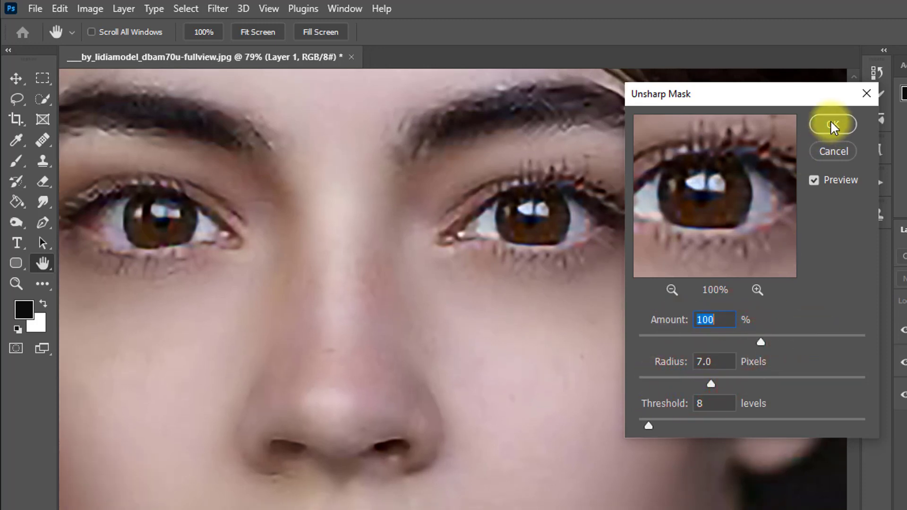
pyautogui.click(832, 125)
pyautogui.press('b')
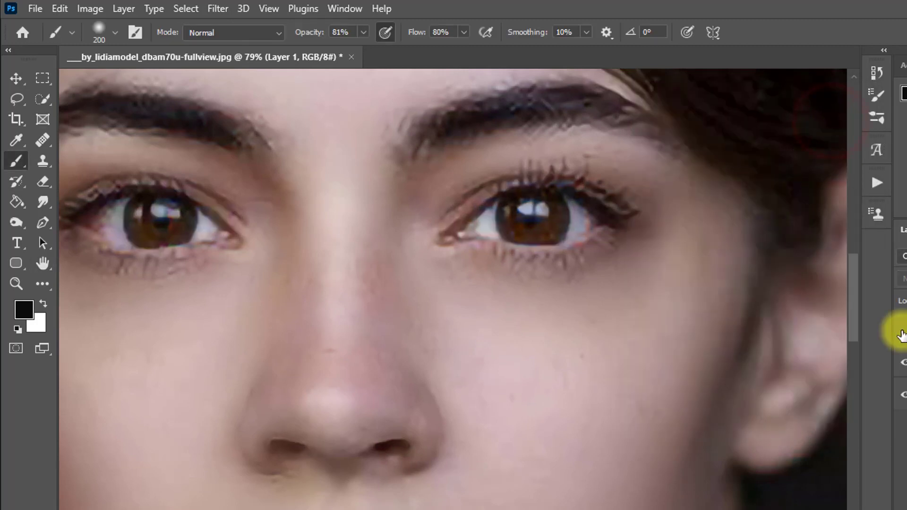
# Compare the eyes with Layer 1 hidden and shown to check the Unsharp Mask sharpening
pyautogui.moveTo(519, 210); pyautogui.dragTo(550, 212)
pyautogui.moveTo(490, 231); pyautogui.dragTo(595, 234)
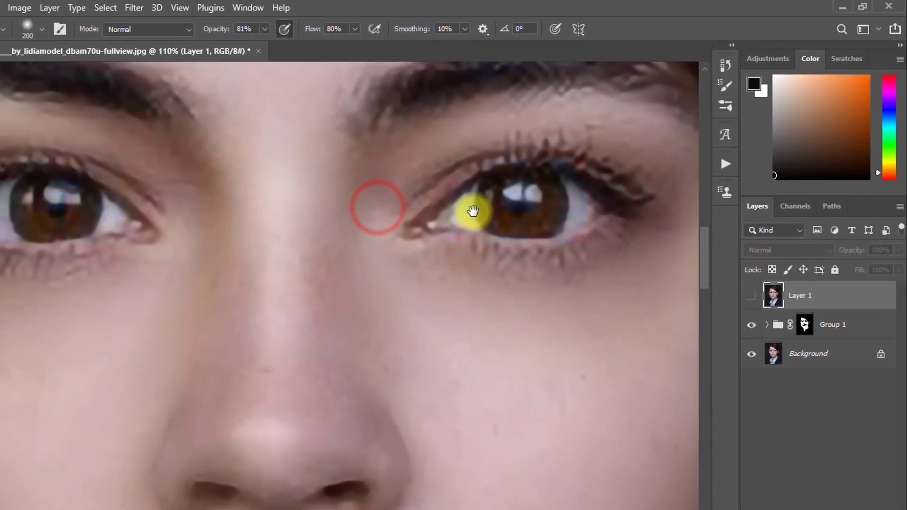
pyautogui.click(751, 296)
pyautogui.moveTo(482, 212); pyautogui.dragTo(430, 212)
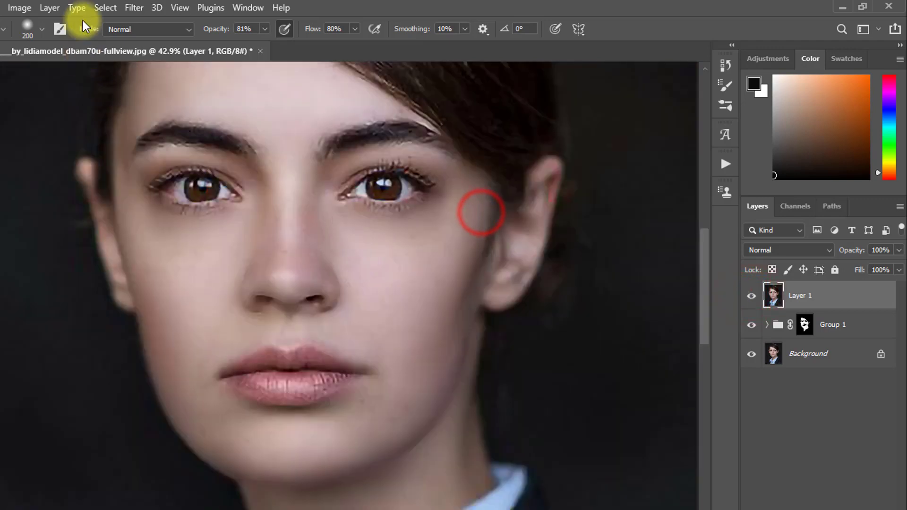
# Apply Smart Sharpen to Layer 1 with amount 134%, radius 1.2 px, 7% noise reduction and Gaussian Blur removal
pyautogui.click(132, 8)
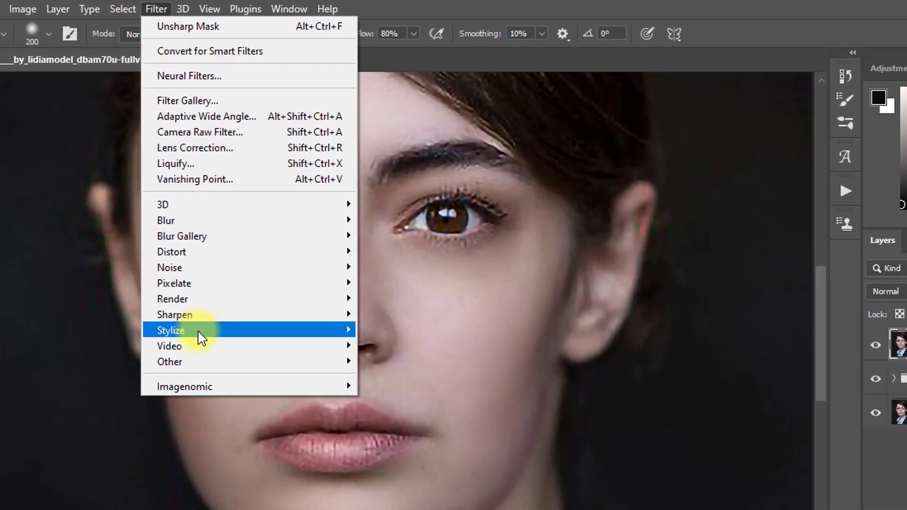
pyautogui.moveTo(169, 282)
pyautogui.moveTo(212, 339)
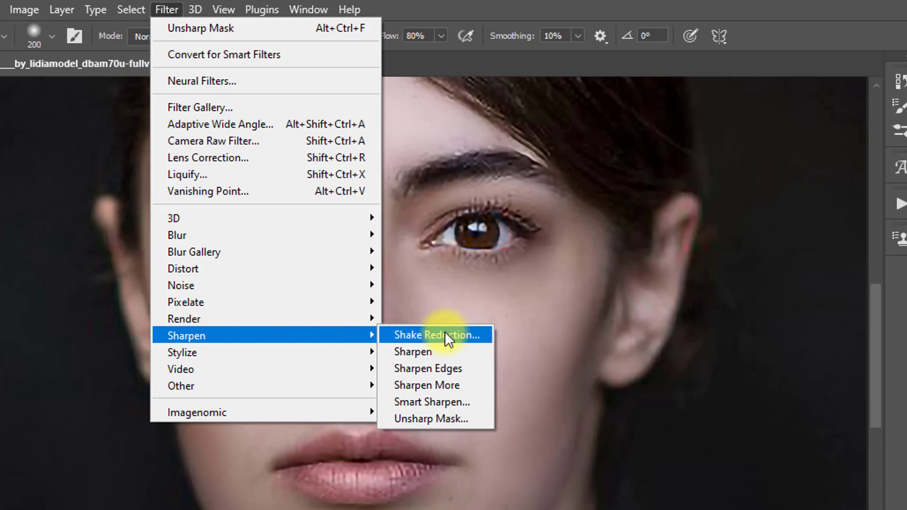
pyautogui.click(437, 406)
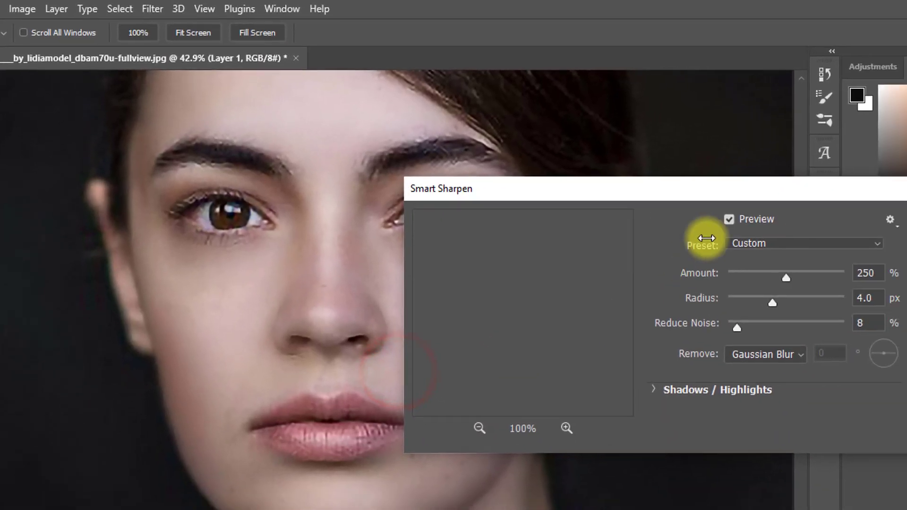
pyautogui.moveTo(857, 303); pyautogui.dragTo(842, 302)
pyautogui.moveTo(707, 256); pyautogui.dragTo(680, 256)
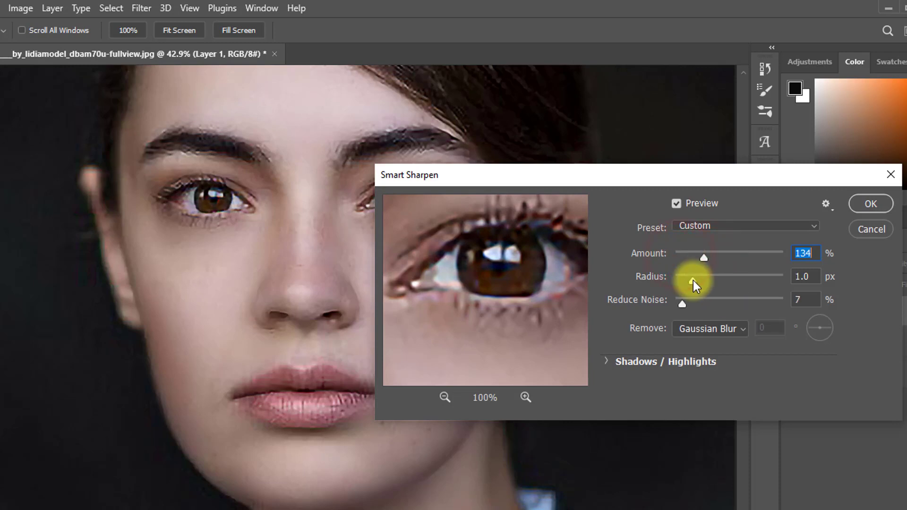
pyautogui.moveTo(693, 280); pyautogui.dragTo(696, 281)
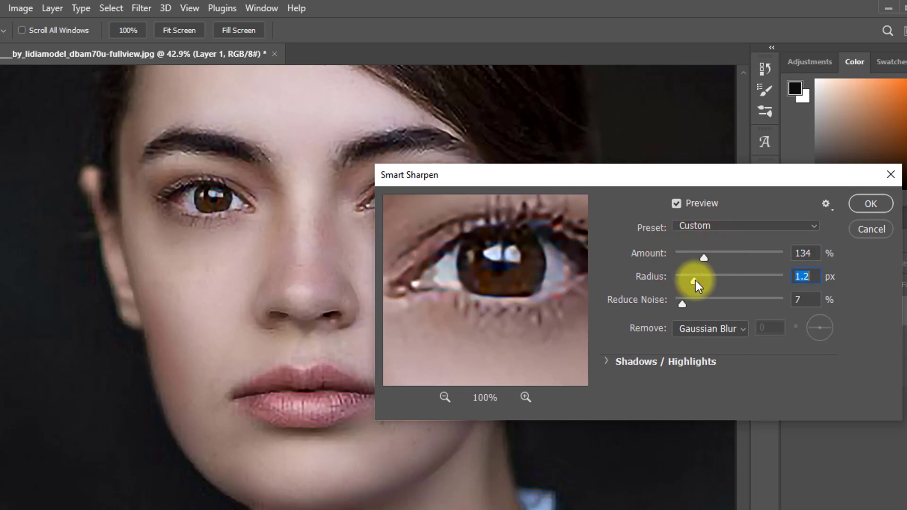
pyautogui.click(868, 204)
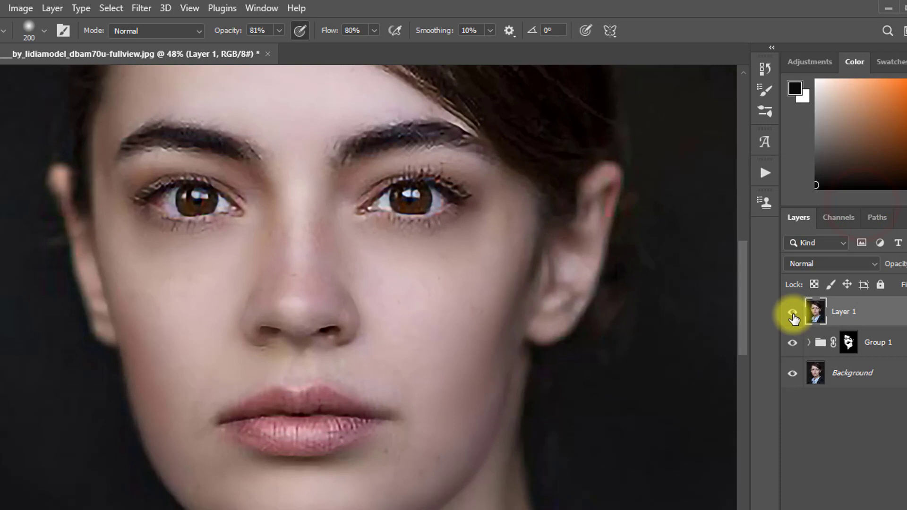
# Compare the original portrait with the retouched result by toggling Layer 1 and Group 1, and examine the eyes and skin up close
pyautogui.click(793, 314)
pyautogui.click(792, 343)
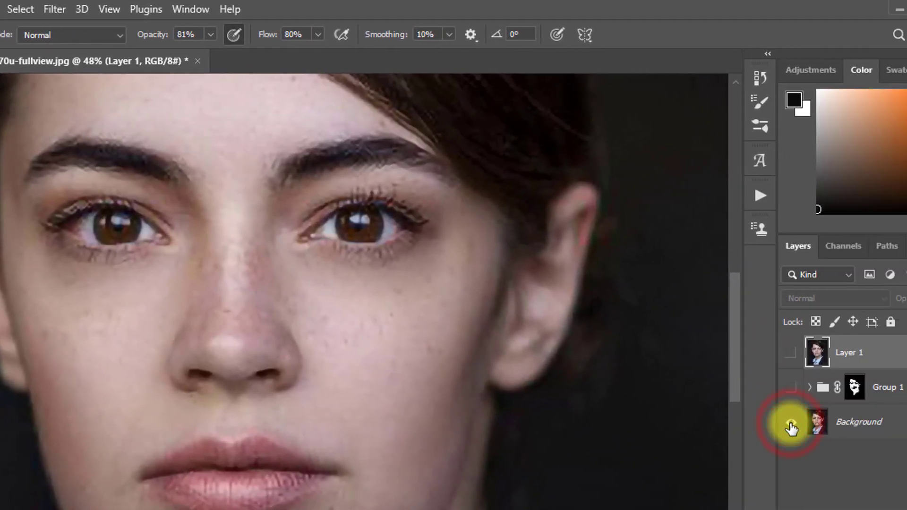
pyautogui.moveTo(166, 245); pyautogui.dragTo(192, 246)
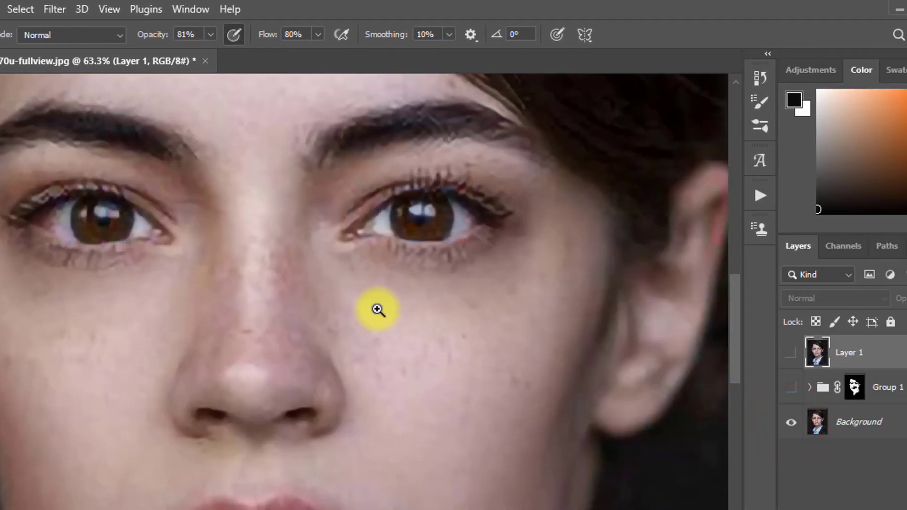
pyautogui.click(791, 422)
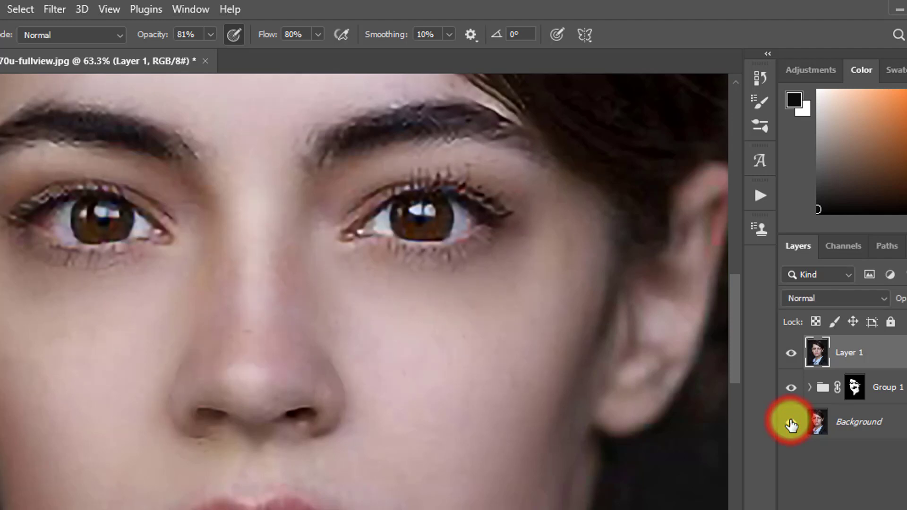
pyautogui.moveTo(326, 243); pyautogui.dragTo(279, 237)
pyautogui.moveTo(336, 186); pyautogui.dragTo(364, 319)
pyautogui.moveTo(335, 350); pyautogui.dragTo(397, 361)
pyautogui.moveTo(372, 424); pyautogui.dragTo(381, 241)
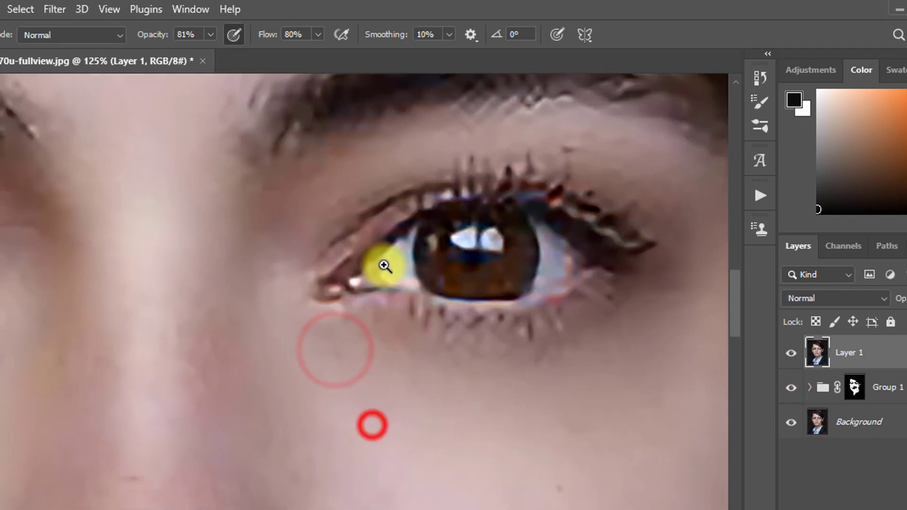
pyautogui.moveTo(379, 291); pyautogui.dragTo(340, 291)
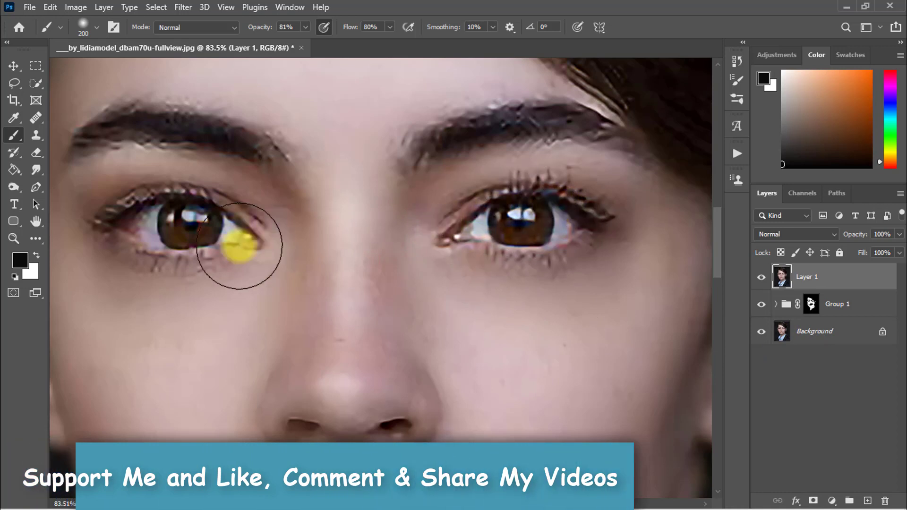
# Add a new empty layer above Layer 1 and prepare the Brush tool at size 60 with white as the foreground colour
pyautogui.click(871, 502)
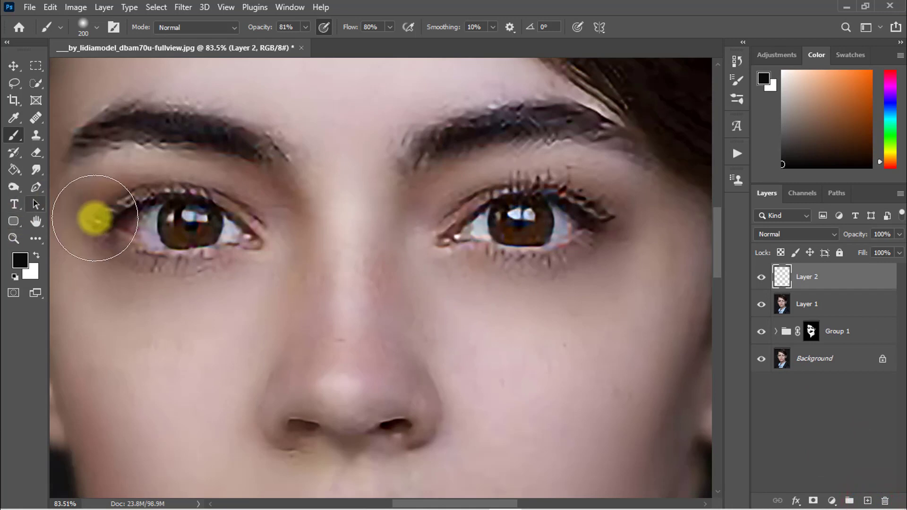
pyautogui.press('[')
pyautogui.press('[')
pyautogui.press('[')
pyautogui.press('[')
pyautogui.press('[')
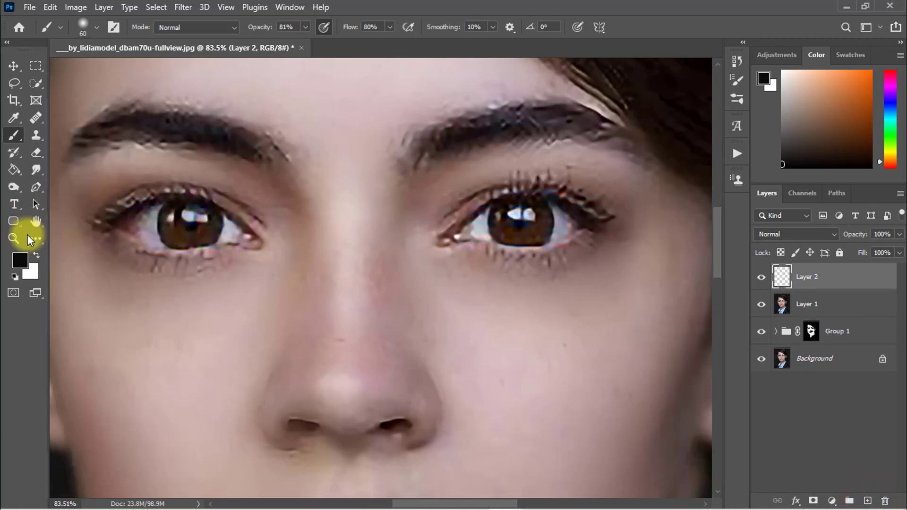
pyautogui.click(35, 256)
pyautogui.rightClick(14, 135)
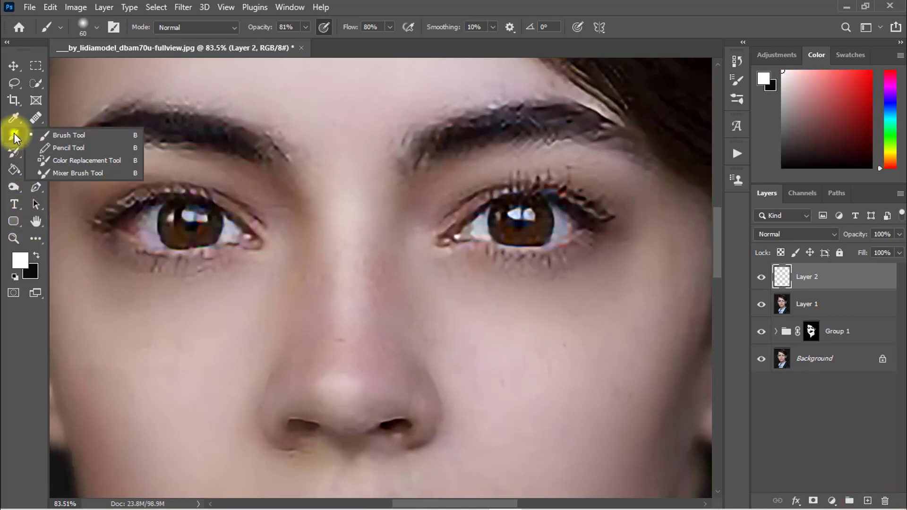
pyautogui.click(92, 138)
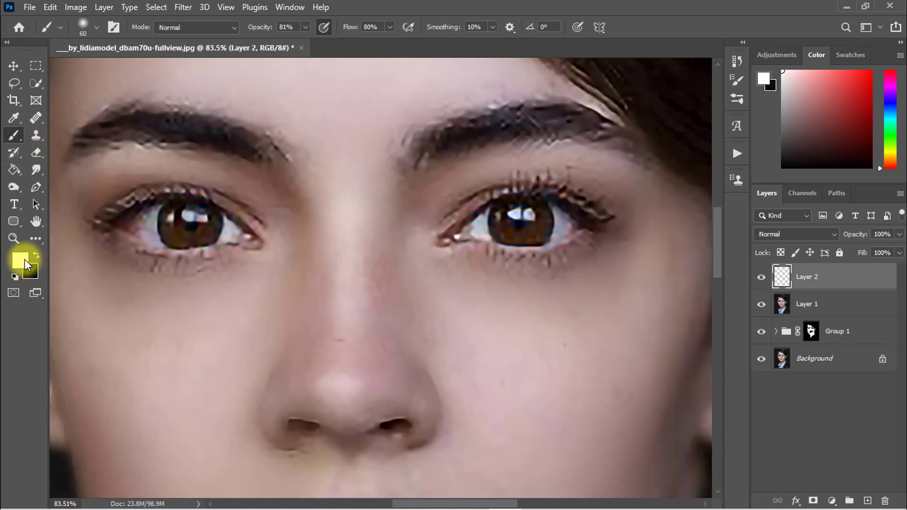
# Paint the whites of both eyes on Layer 2 with a size 20 white brush at 49% opacity and 52% flow
pyautogui.moveTo(158, 219); pyautogui.dragTo(176, 213)
pyautogui.moveTo(258, 27); pyautogui.dragTo(242, 29)
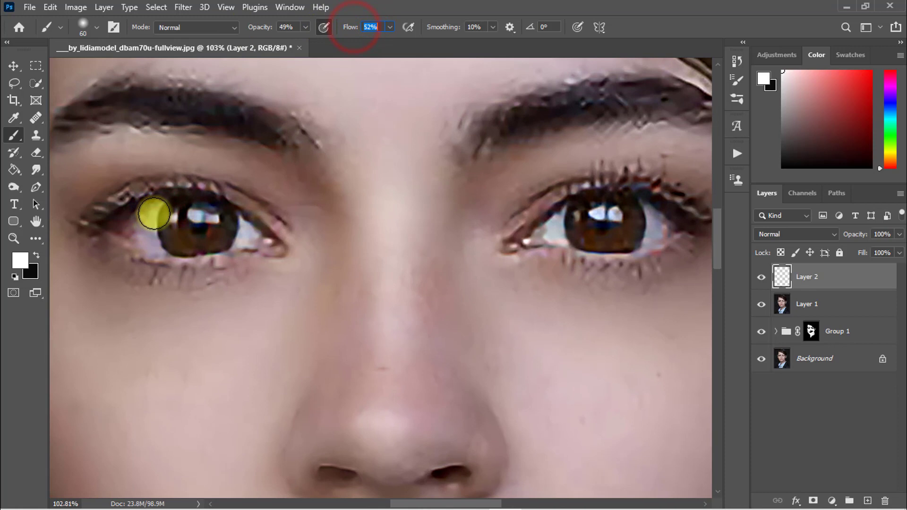
pyautogui.press('[')
pyautogui.press('[')
pyautogui.press('[')
pyautogui.press('[')
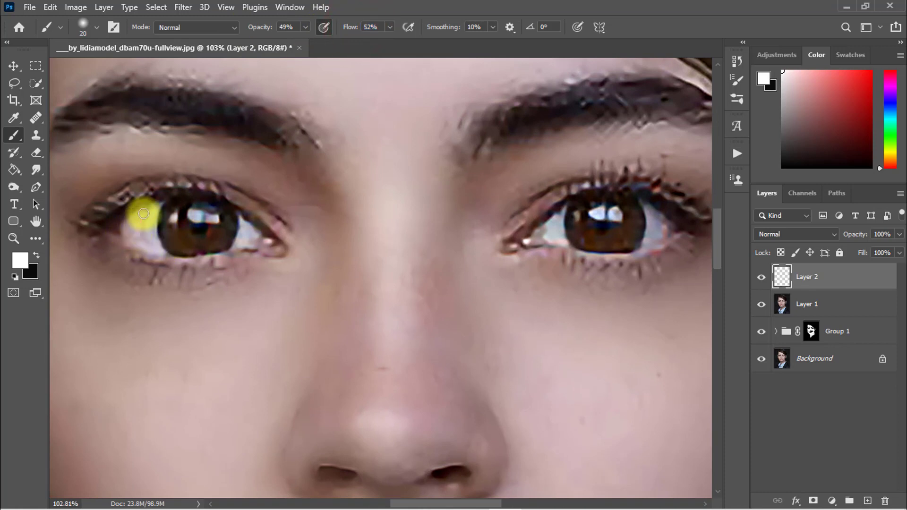
pyautogui.moveTo(242, 241); pyautogui.dragTo(254, 236)
pyautogui.hscroll(1, 254, 236)
pyautogui.click(92, 220)
pyautogui.moveTo(524, 239); pyautogui.dragTo(429, 268)
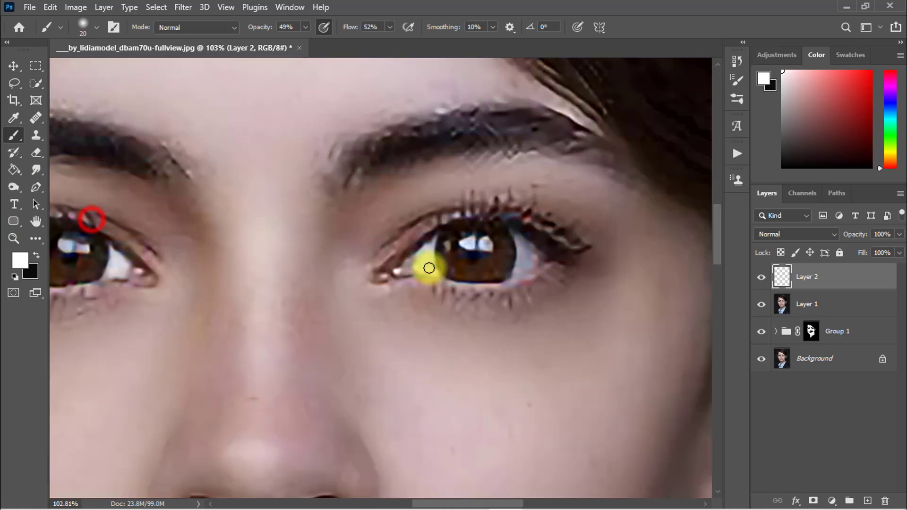
pyautogui.press('[')
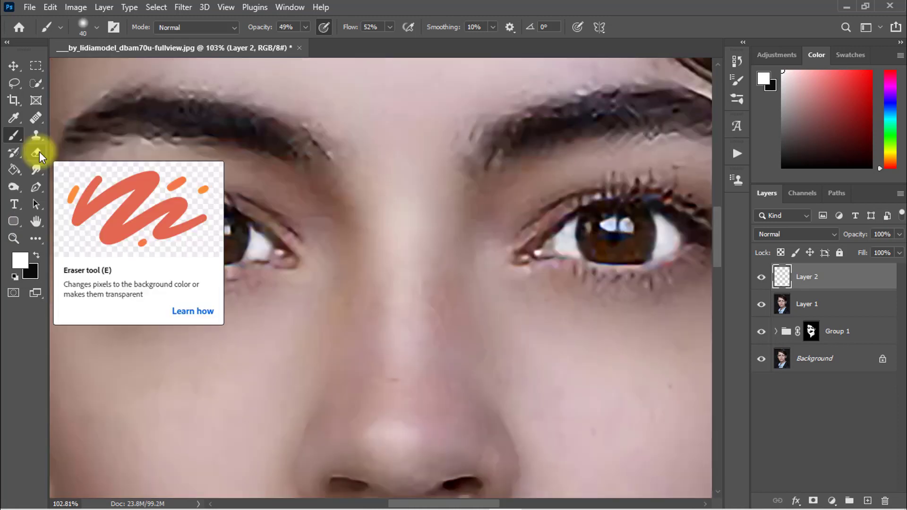
# Erase the white paint spilling over the lids and lashes of both eyes on Layer 2 with a soft eraser at size 50
pyautogui.click(38, 152)
pyautogui.click(104, 152)
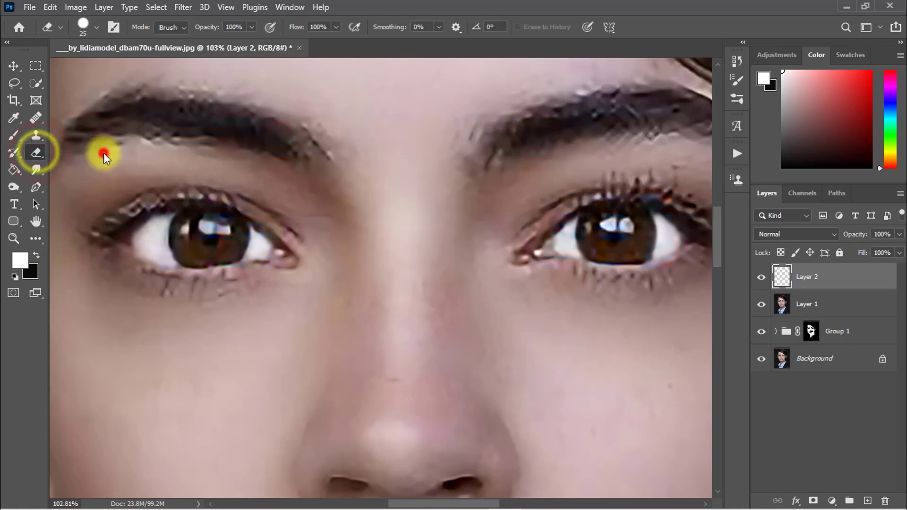
pyautogui.moveTo(171, 210)
pyautogui.mouseDown()
pyautogui.moveTo(164, 202)
pyautogui.moveTo(132, 213)
pyautogui.mouseUp()
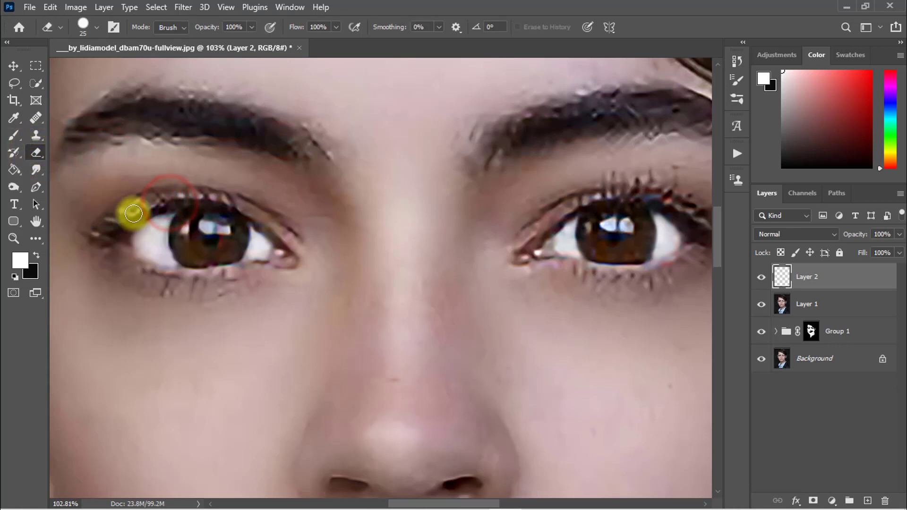
pyautogui.moveTo(107, 246); pyautogui.dragTo(116, 254)
pyautogui.rightClick(185, 134)
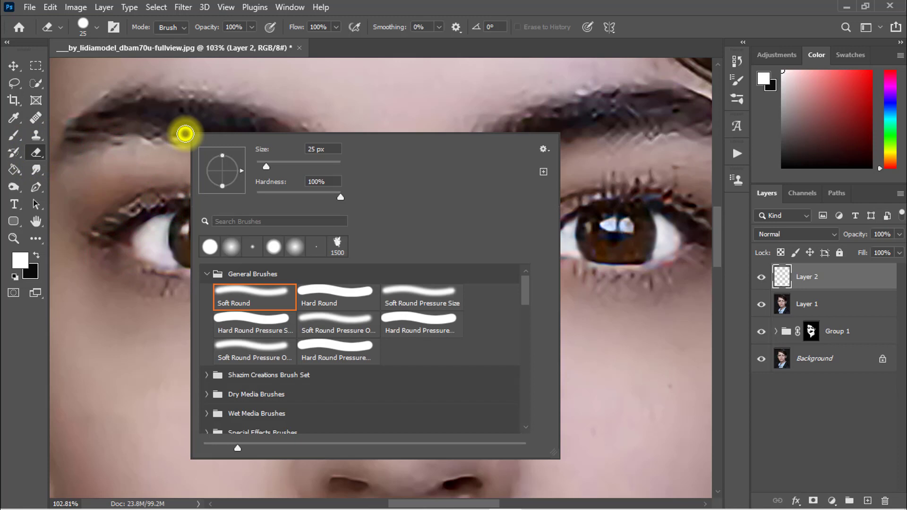
pyautogui.click(330, 92)
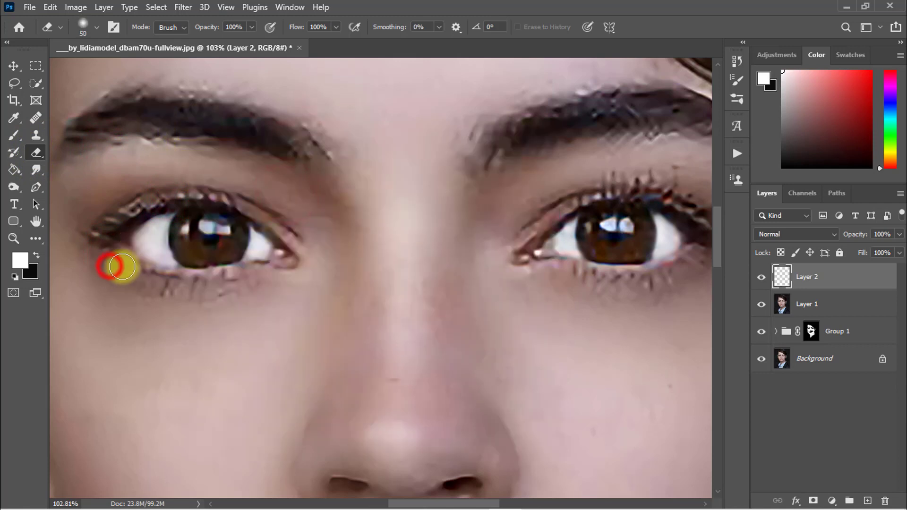
pyautogui.click(193, 224)
pyautogui.moveTo(471, 217); pyautogui.dragTo(304, 229)
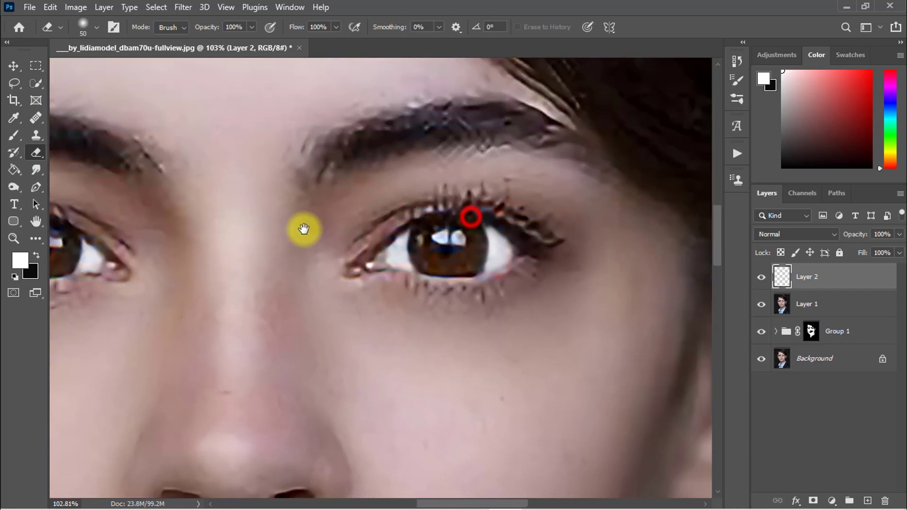
pyautogui.moveTo(490, 211); pyautogui.dragTo(471, 212)
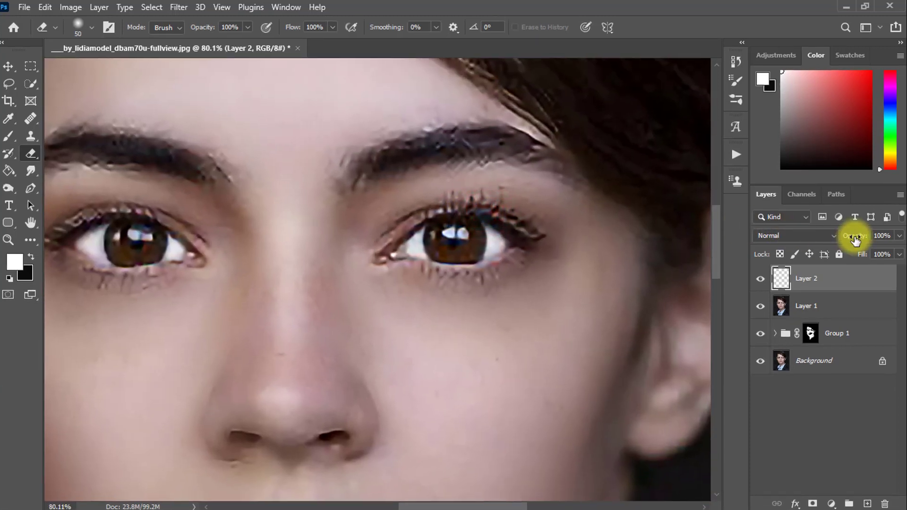
# Set Layer 2's opacity to 68% and check the whitened eyes against the whole face with the layer hidden and shown
pyautogui.moveTo(852, 236); pyautogui.dragTo(825, 266)
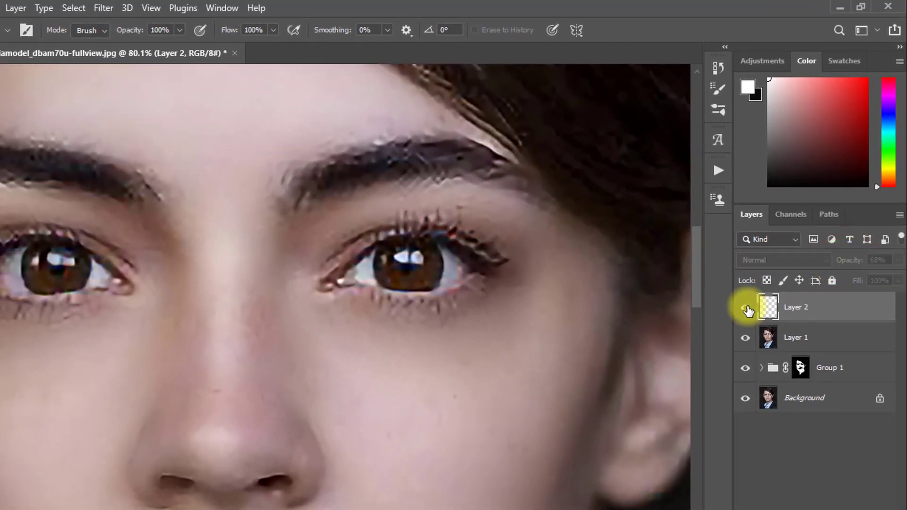
pyautogui.moveTo(329, 299); pyautogui.dragTo(343, 259)
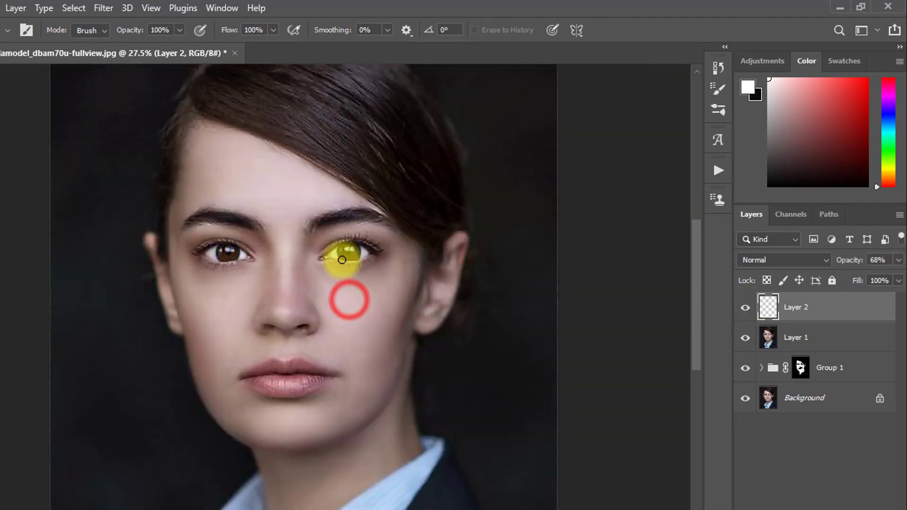
pyautogui.scroll(3, 291, 188)
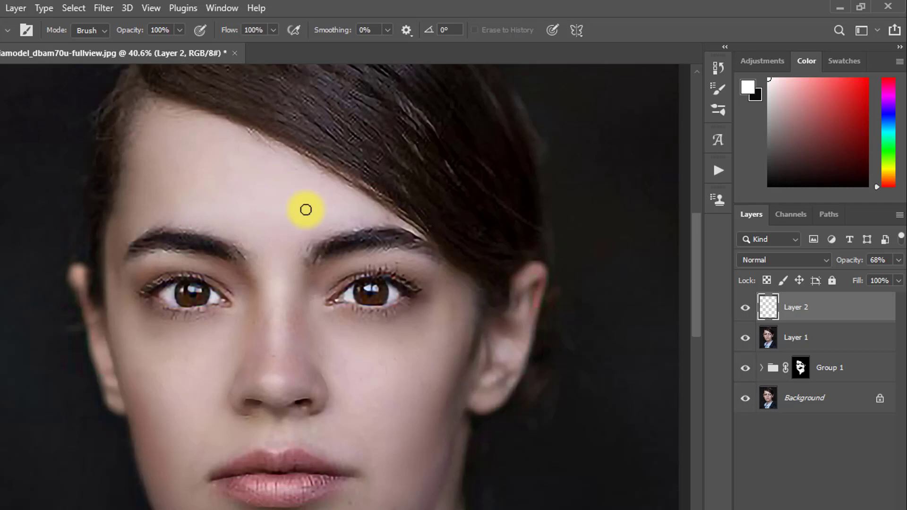
pyautogui.keyDown('ctrl'); pyautogui.click(274, 218); pyautogui.keyUp('ctrl')
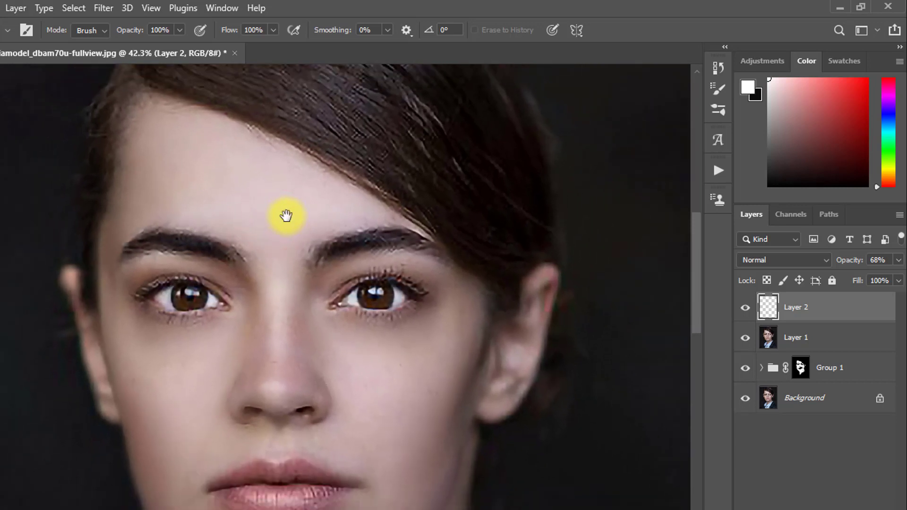
pyautogui.moveTo(296, 264); pyautogui.dragTo(290, 225)
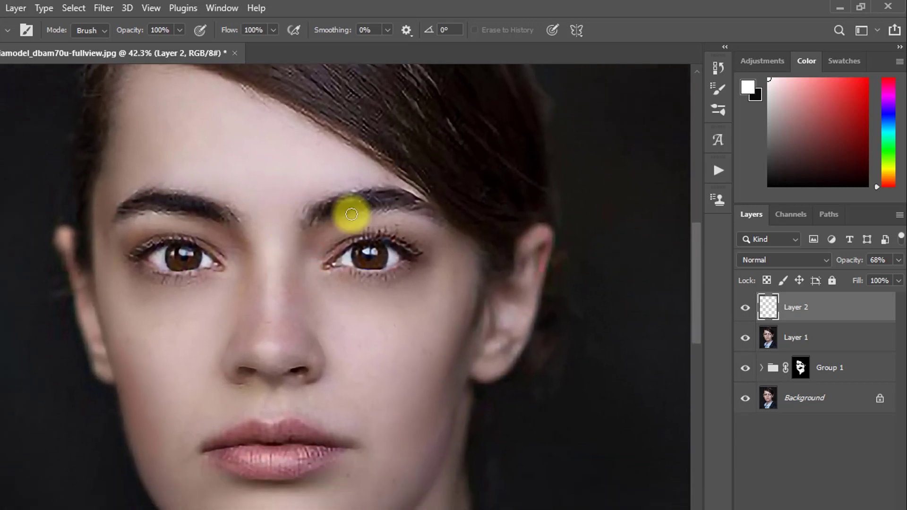